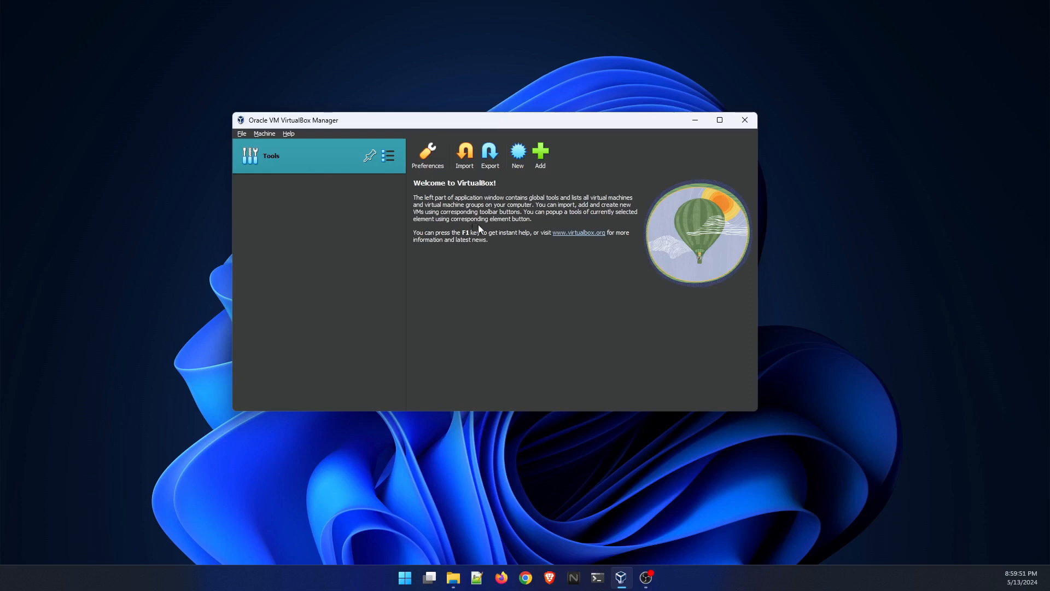
- Switch to Chrome and open the Ubuntu website, ubuntu.com
{"action": "left_click_drag", "start_coordinate": [517, 121], "coordinate": [532, 140]}
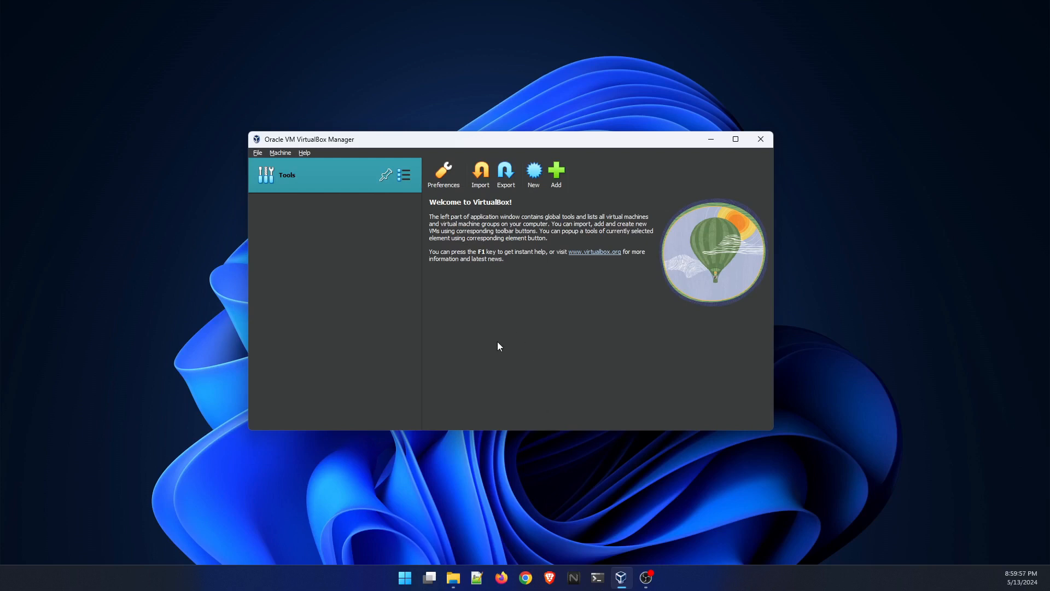
{"action": "left_click", "coordinate": [525, 577]}
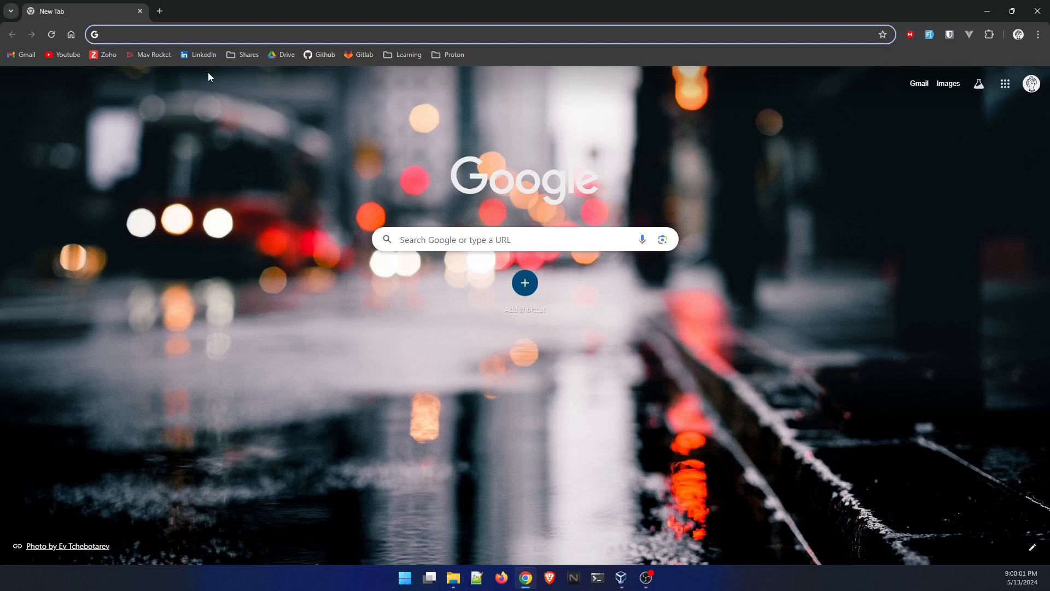
{"action": "type", "text": "ubunu"}
{"action": "key", "text": "BackSpace"}
{"action": "type", "text": "tu"}
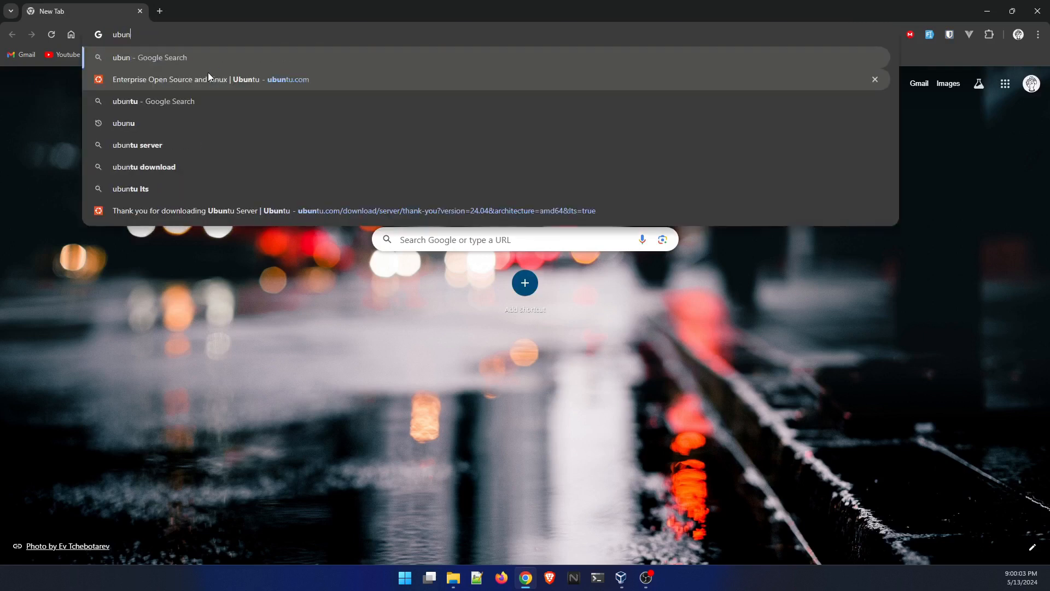
{"action": "key", "text": "Return"}
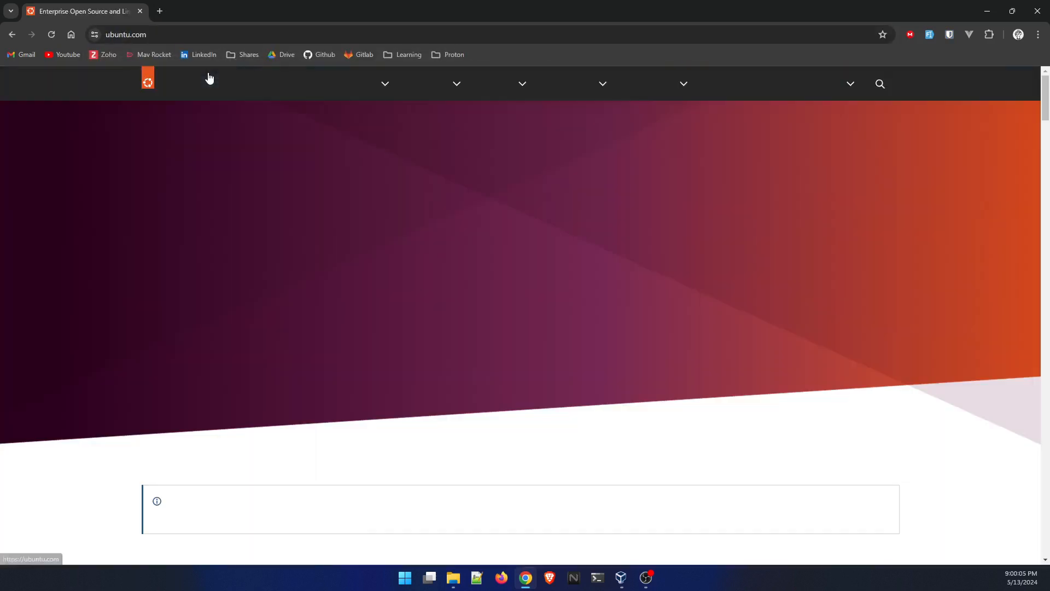
- Open the Get Ubuntu Server download page from the site's Server download options
{"action": "left_click", "coordinate": [679, 88]}
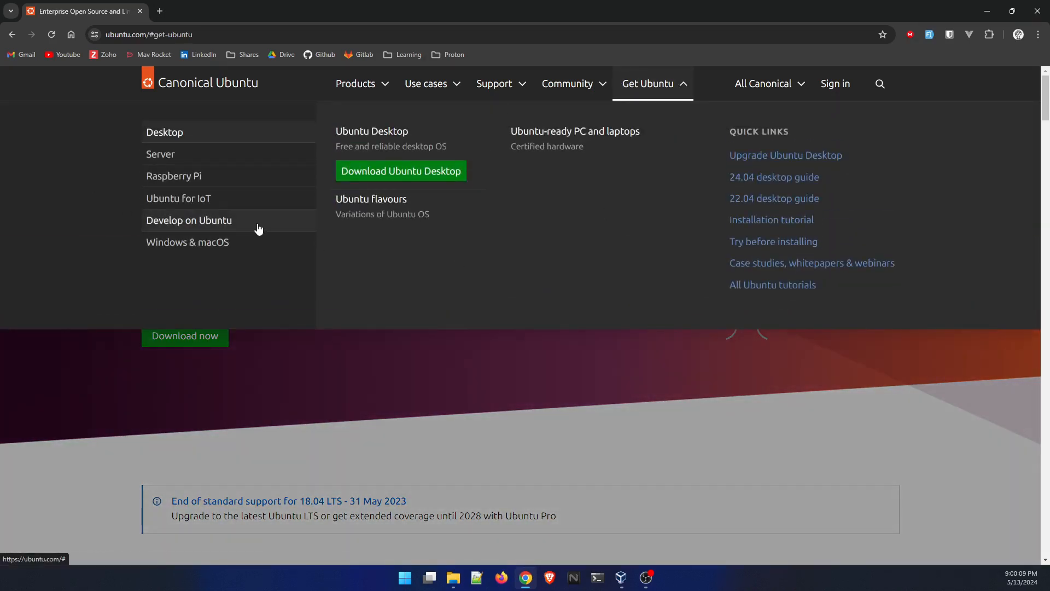
{"action": "left_click", "coordinate": [152, 154]}
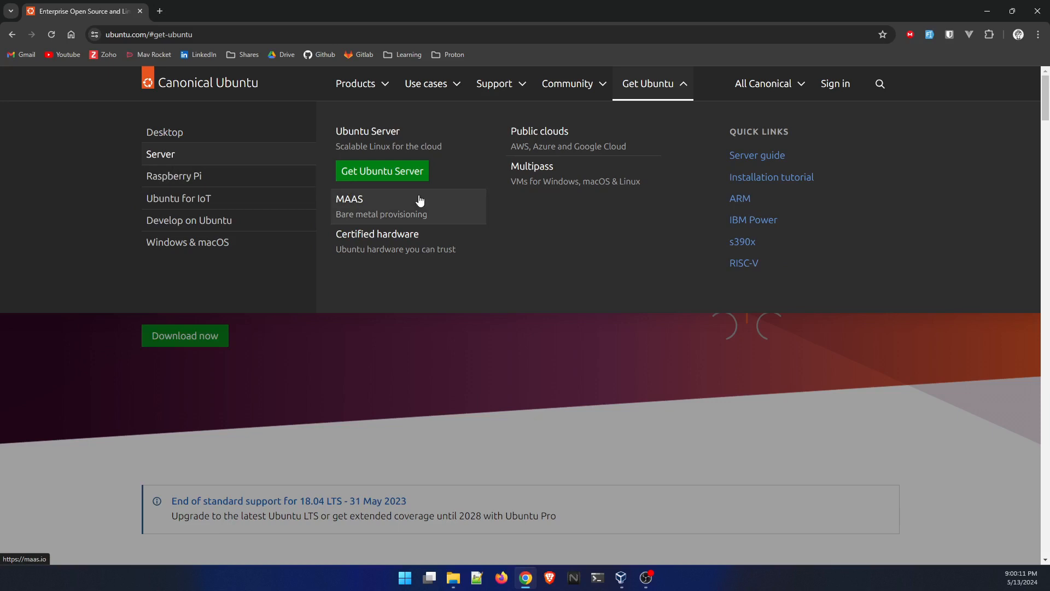
{"action": "left_click", "coordinate": [371, 171]}
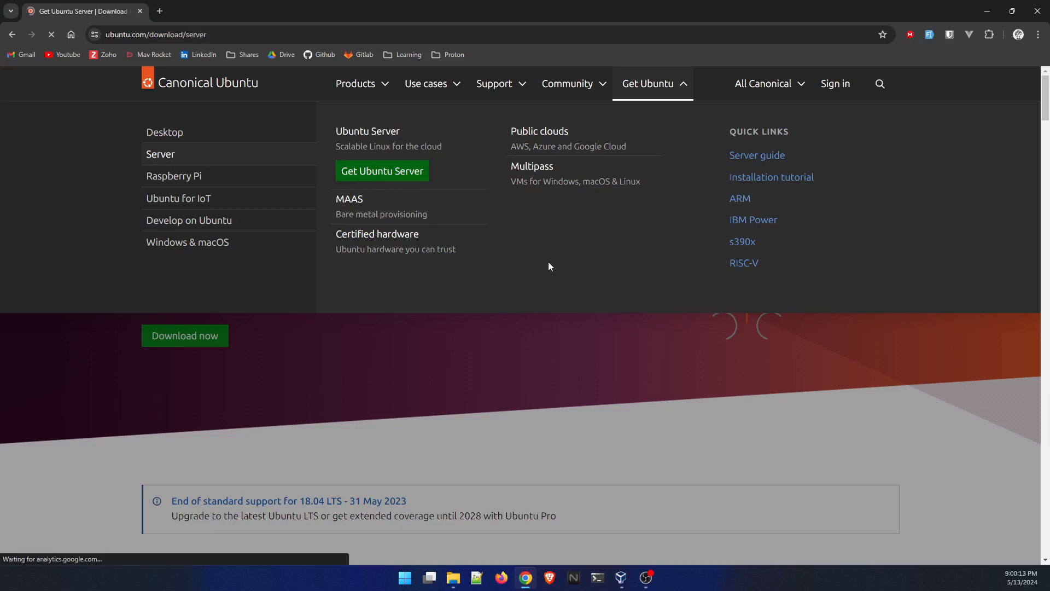
- Download the Ubuntu Server 24.04 LTS image
{"action": "scroll", "coordinate": [684, 289], "scroll_direction": "down", "scroll_amount": 3}
{"action": "scroll", "coordinate": [656, 281], "scroll_direction": "up", "scroll_amount": 2}
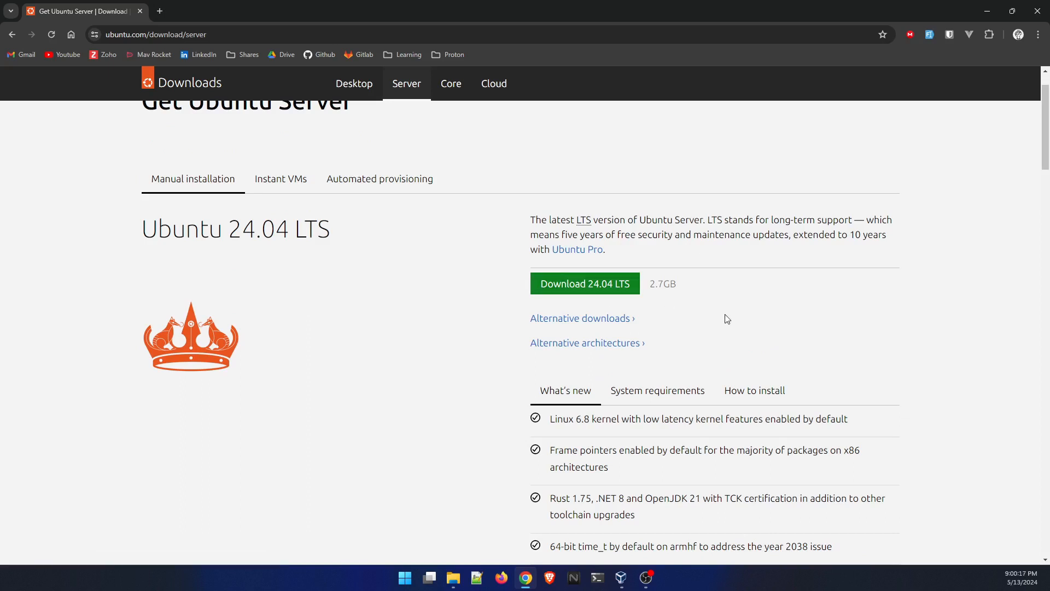
{"action": "scroll", "coordinate": [751, 312], "scroll_direction": "down", "scroll_amount": 1}
{"action": "scroll", "coordinate": [750, 312], "scroll_direction": "up", "scroll_amount": 2}
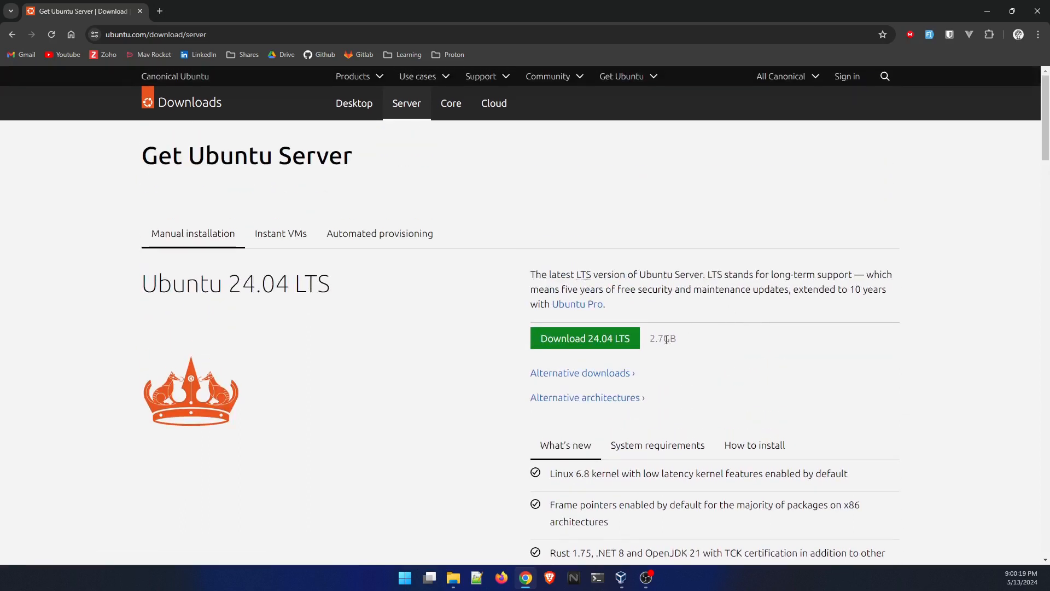
{"action": "left_click", "coordinate": [589, 336]}
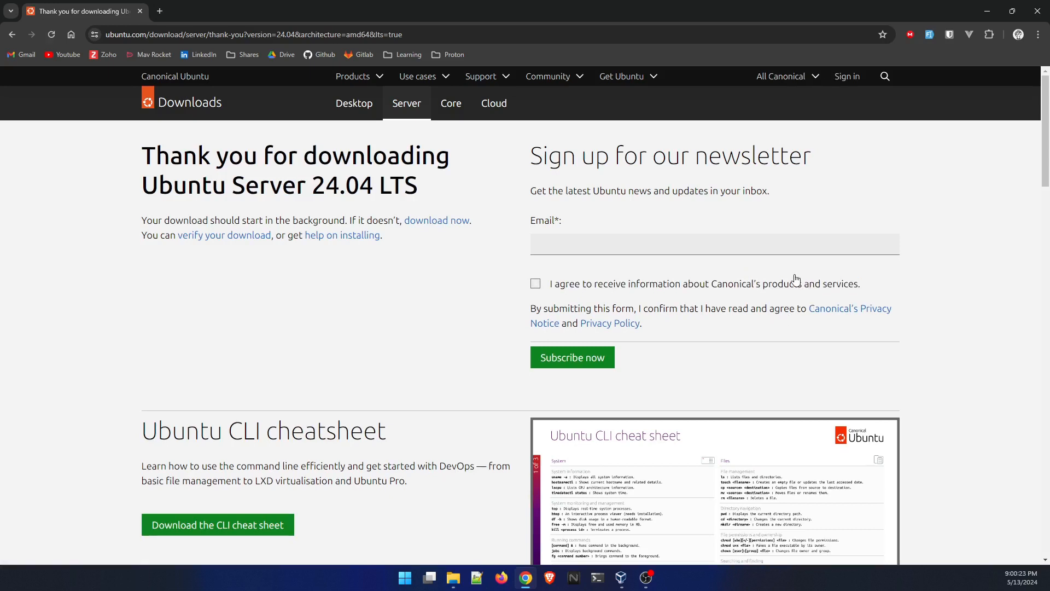
- Check the Ubuntu Server image in the browser's recent downloads and look over the download page
{"action": "scroll", "coordinate": [924, 251], "scroll_direction": "down", "scroll_amount": 4}
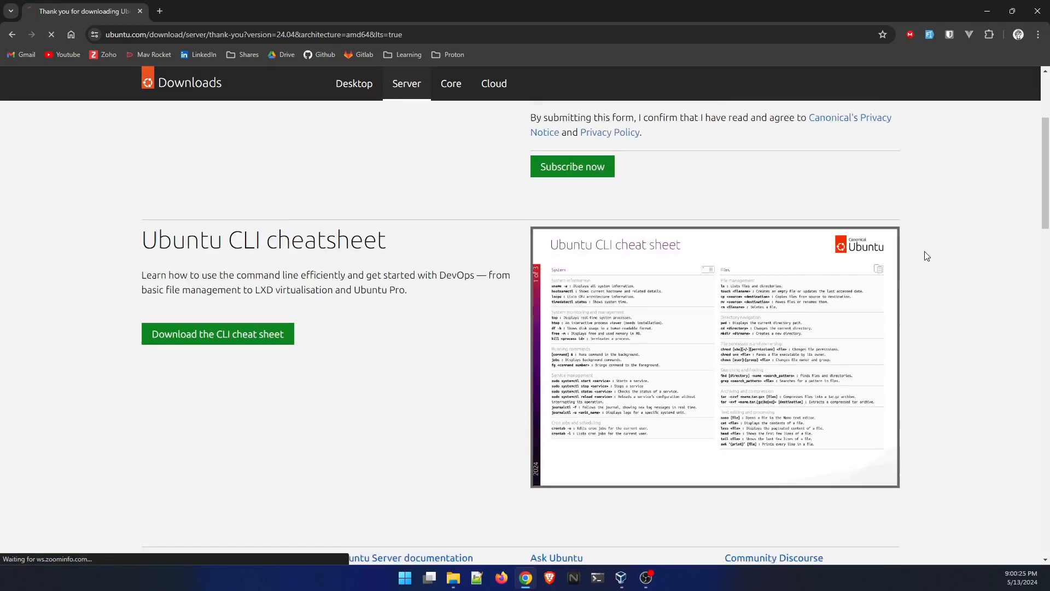
{"action": "scroll", "coordinate": [924, 252], "scroll_direction": "up", "scroll_amount": 4}
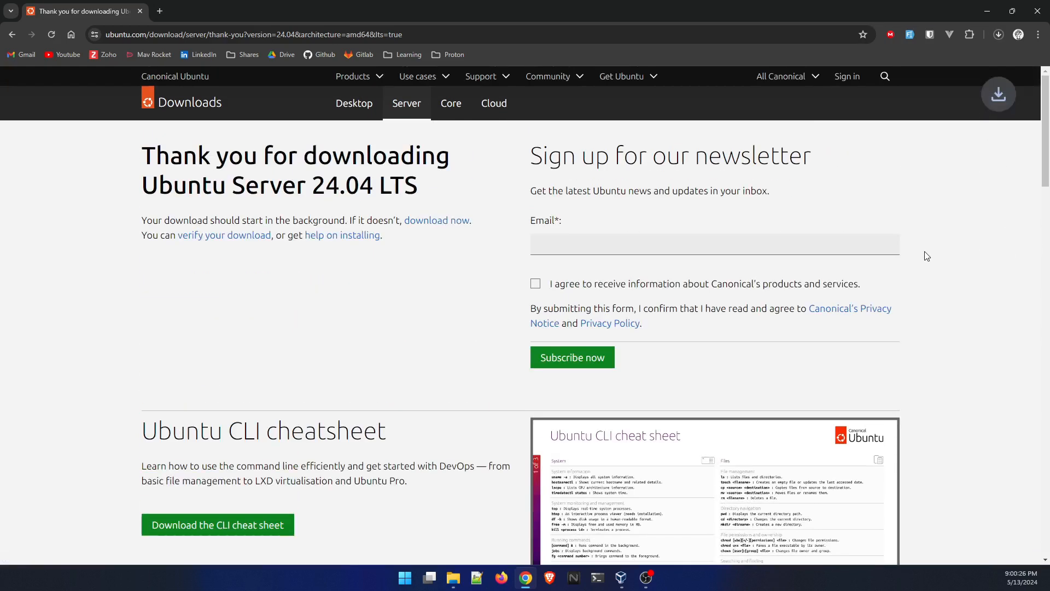
{"action": "left_click", "coordinate": [998, 35]}
{"action": "left_click", "coordinate": [955, 291]}
{"action": "scroll", "coordinate": [412, 268], "scroll_direction": "down", "scroll_amount": 5}
{"action": "scroll", "coordinate": [459, 283], "scroll_direction": "up", "scroll_amount": 4}
{"action": "scroll", "coordinate": [459, 273], "scroll_direction": "up", "scroll_amount": 3}
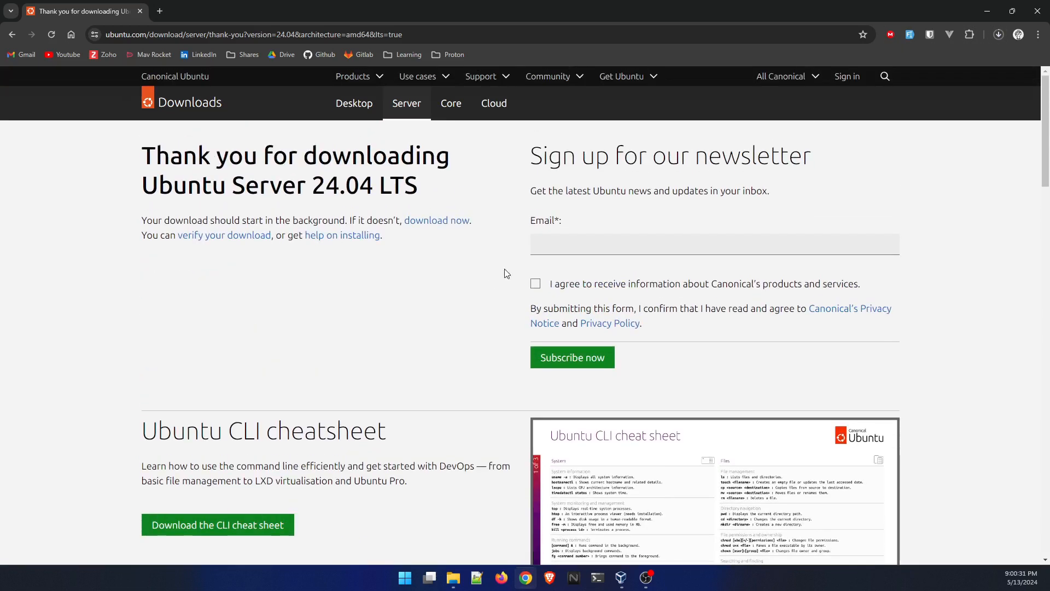
{"action": "scroll", "coordinate": [498, 271], "scroll_direction": "down", "scroll_amount": 2}
{"action": "scroll", "coordinate": [494, 275], "scroll_direction": "down", "scroll_amount": 4}
{"action": "scroll", "coordinate": [492, 282], "scroll_direction": "up", "scroll_amount": 5}
- Switch to VirtualBox, maximize its window, and start a new virtual machine named UbuntuServer
{"action": "left_click", "coordinate": [621, 578]}
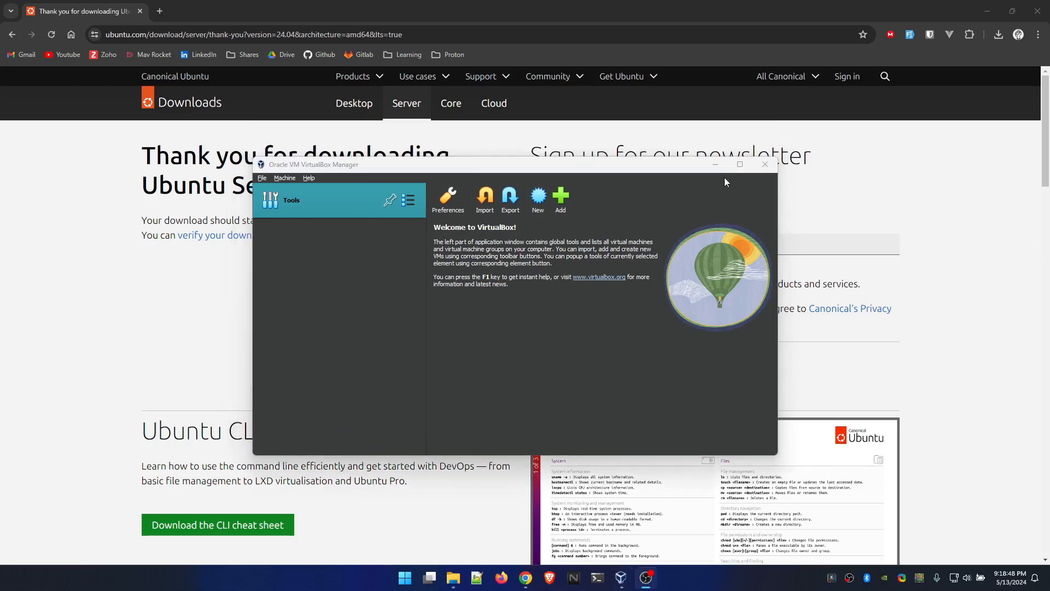
{"action": "left_click", "coordinate": [735, 139]}
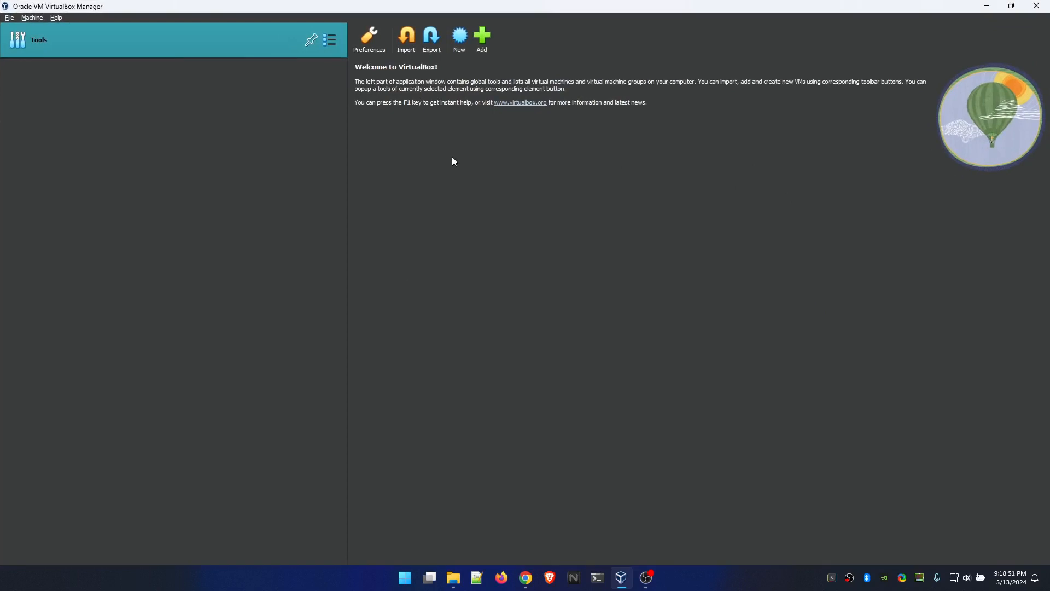
{"action": "left_click", "coordinate": [458, 55]}
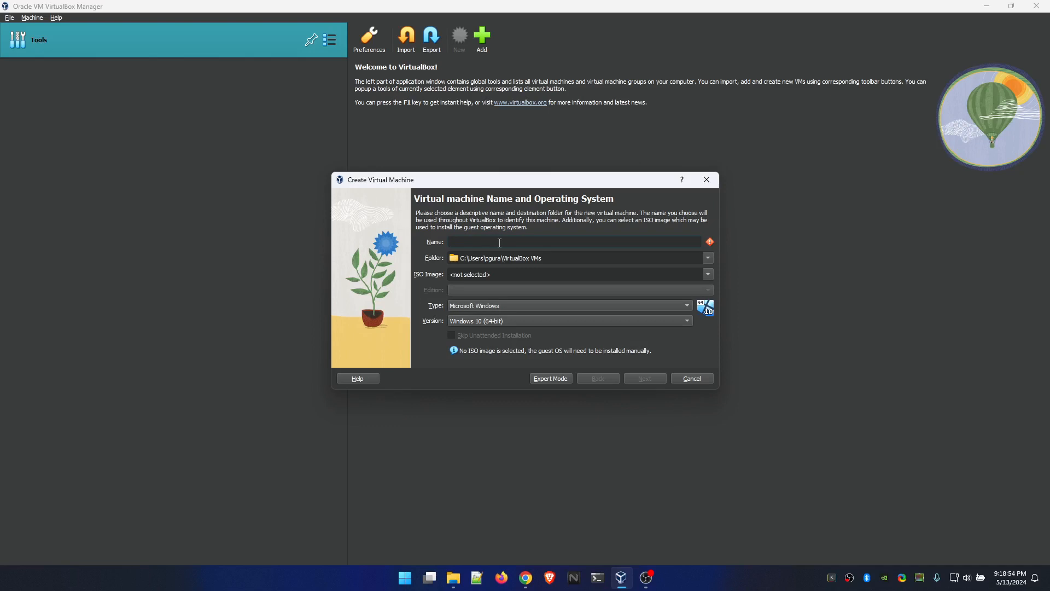
{"action": "key", "text": "shift"}
{"action": "type", "text": "Ub"}
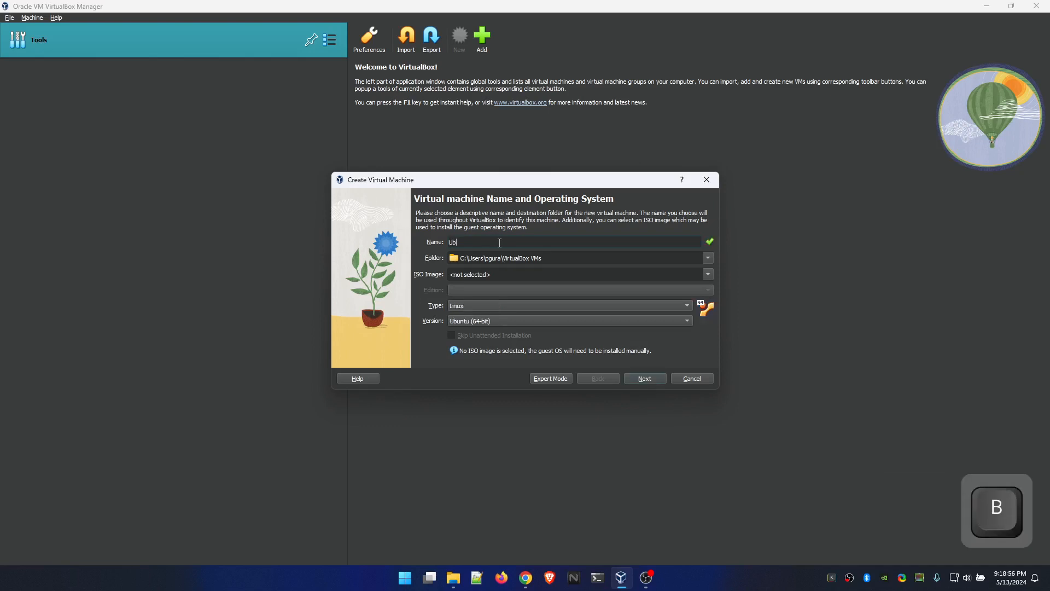
{"action": "type", "text": "untuServer"}
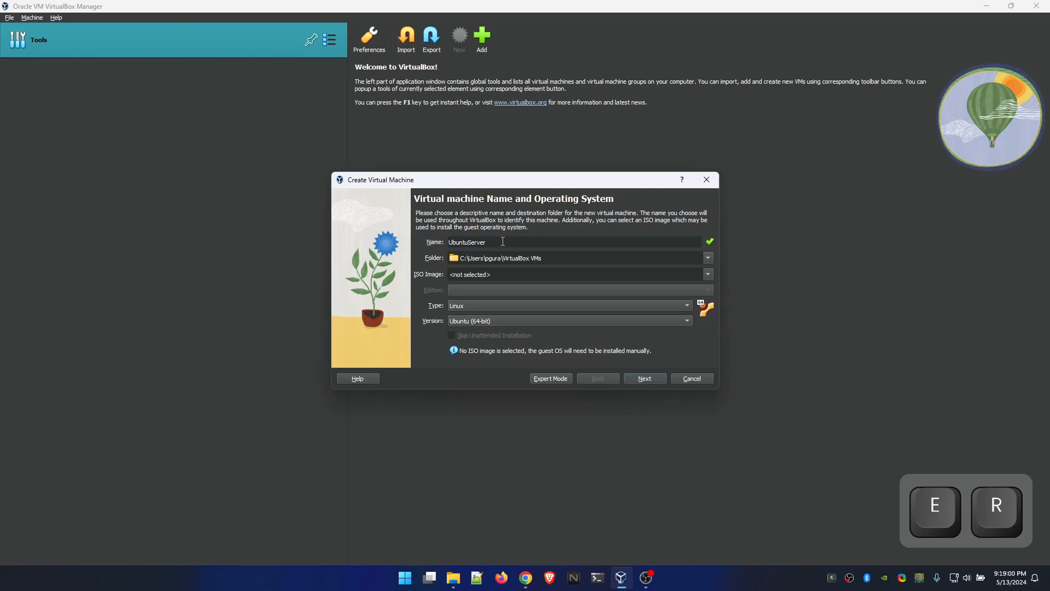
- Use ubuntu-24.04-live-server-amd64.iso from Downloads as the ISO image, skip unattended installation, and continue to the hardware settings
{"action": "left_click", "coordinate": [710, 274]}
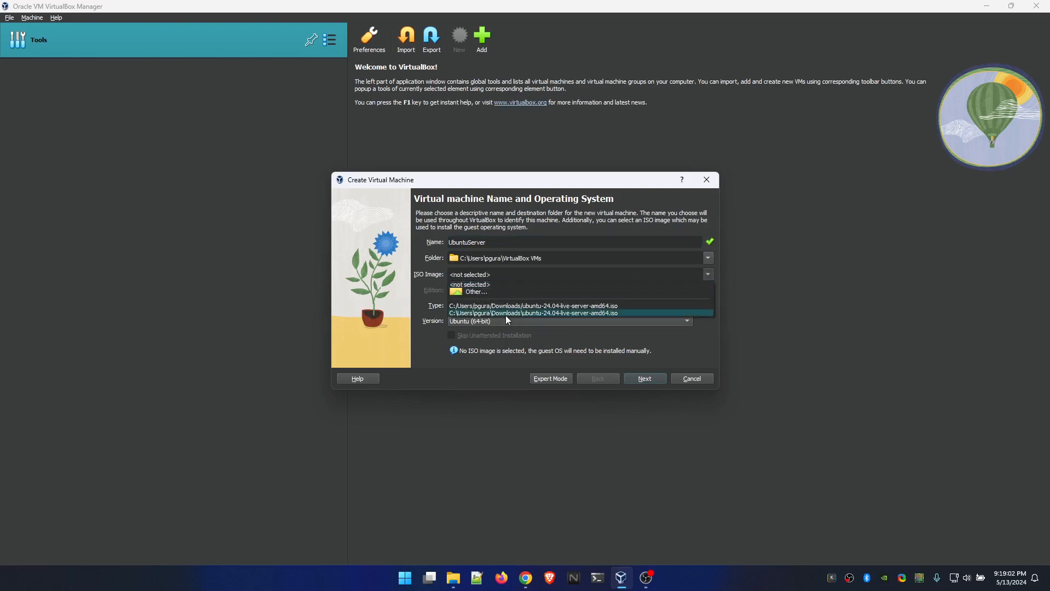
{"action": "left_click", "coordinate": [491, 292]}
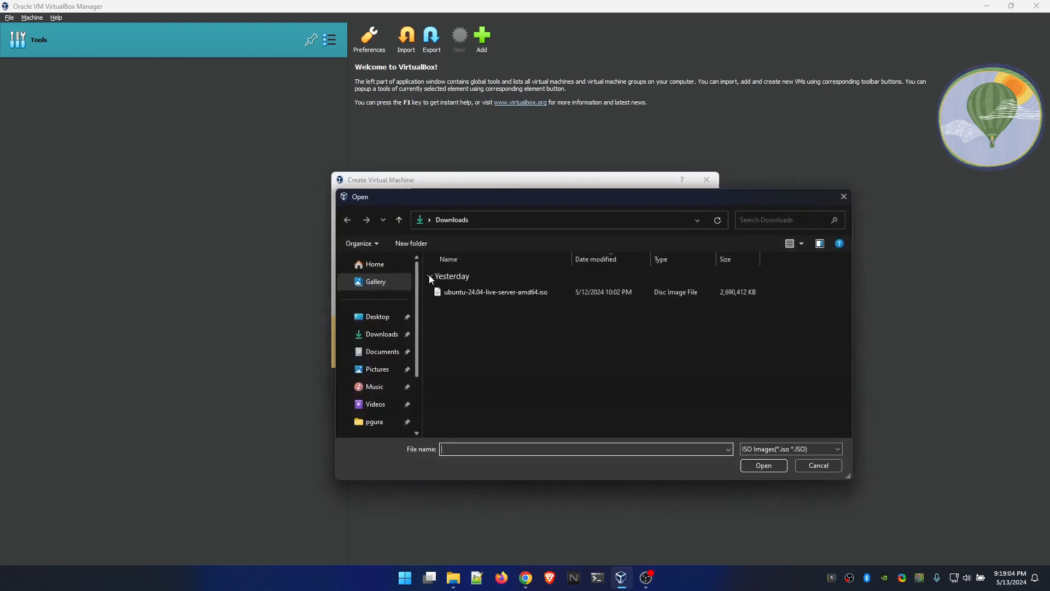
{"action": "double_click", "coordinate": [490, 293]}
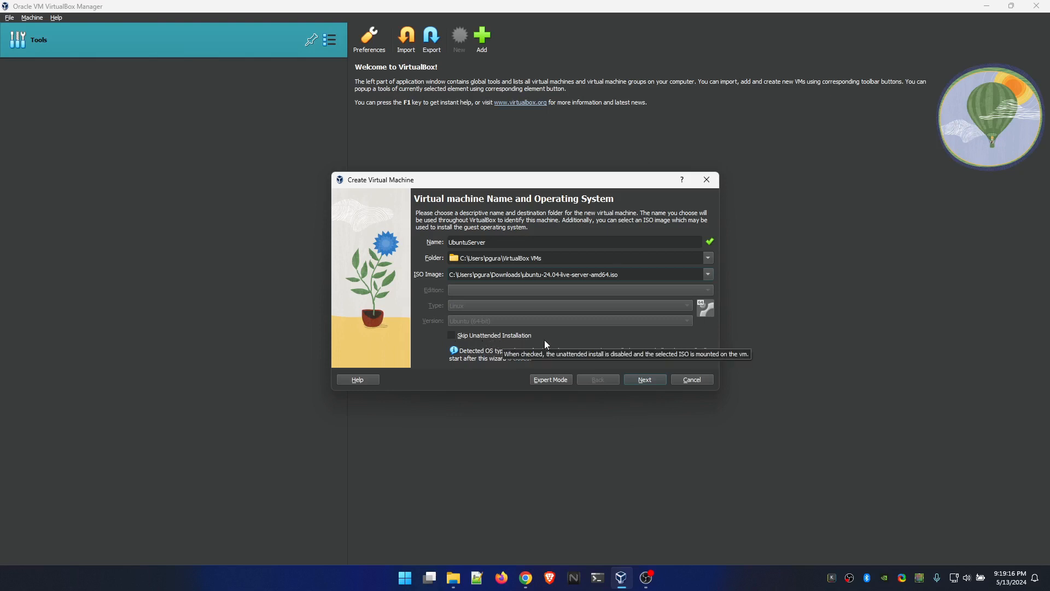
{"action": "left_click", "coordinate": [452, 336]}
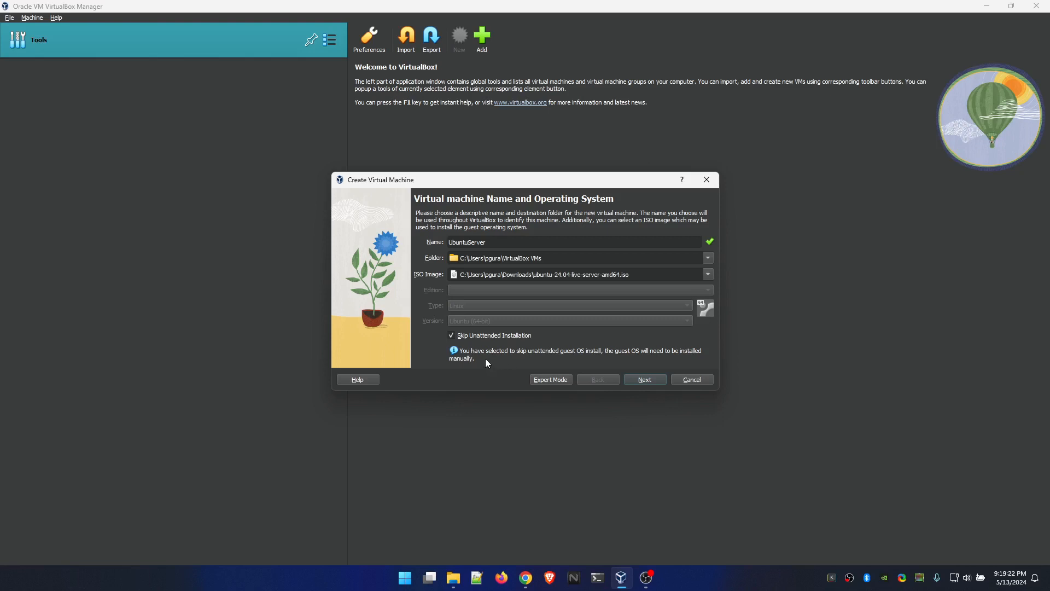
{"action": "left_click", "coordinate": [644, 382]}
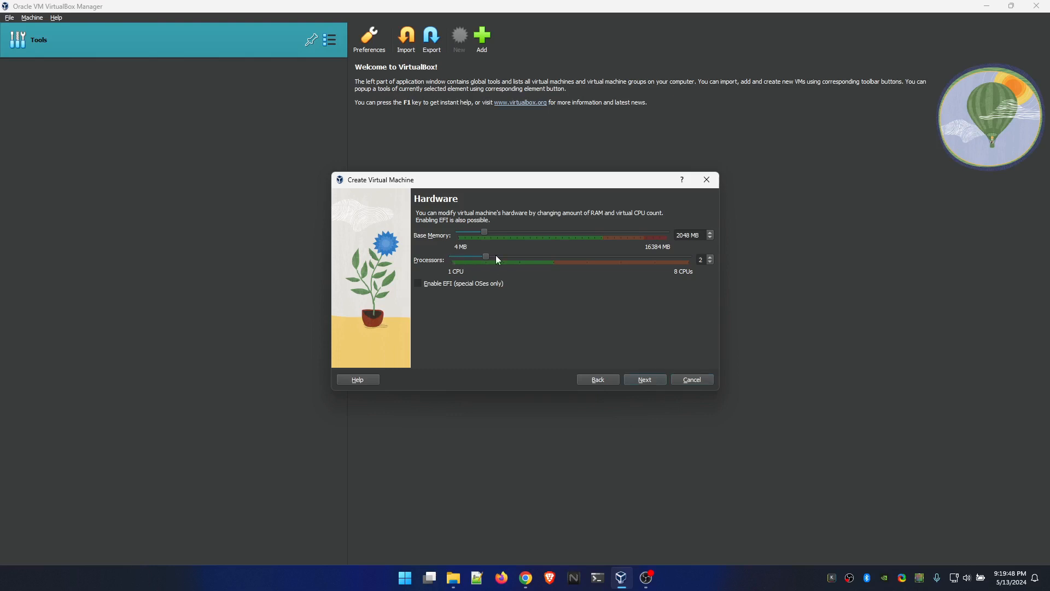
- Allocate 4096 MB of base memory and 2 processors to the virtual machine, and continue to the hard disk settings
{"action": "double_click", "coordinate": [684, 237]}
{"action": "type", "text": "4096"}
{"action": "left_click", "coordinate": [642, 385]}
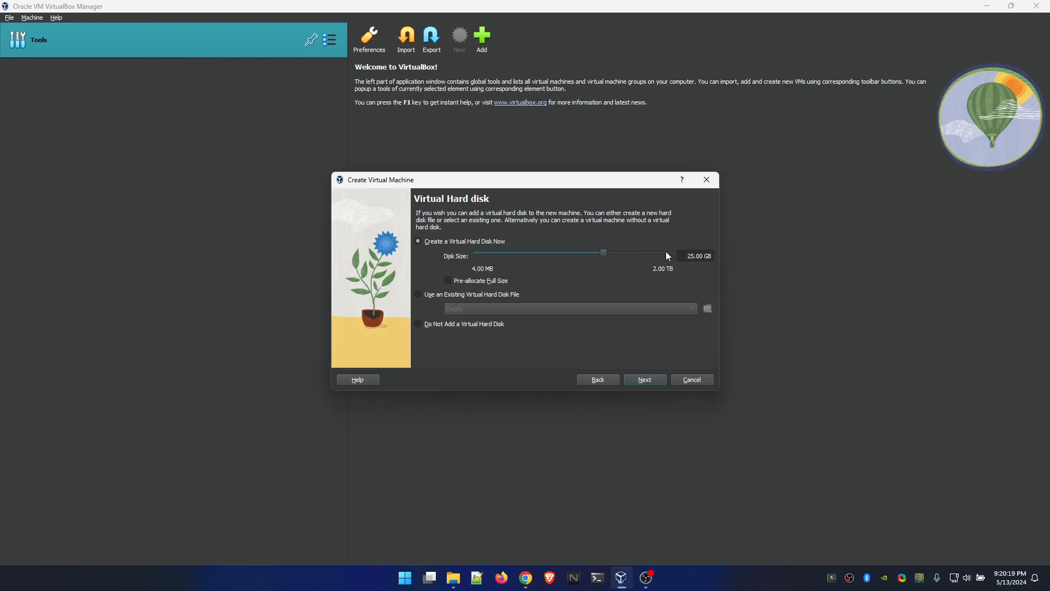
- Set the new virtual hard disk's size to 35 GB and finish creating the virtual machine
{"action": "left_click", "coordinate": [692, 256]}
{"action": "type", "text": "35"}
{"action": "left_click", "coordinate": [645, 379]}
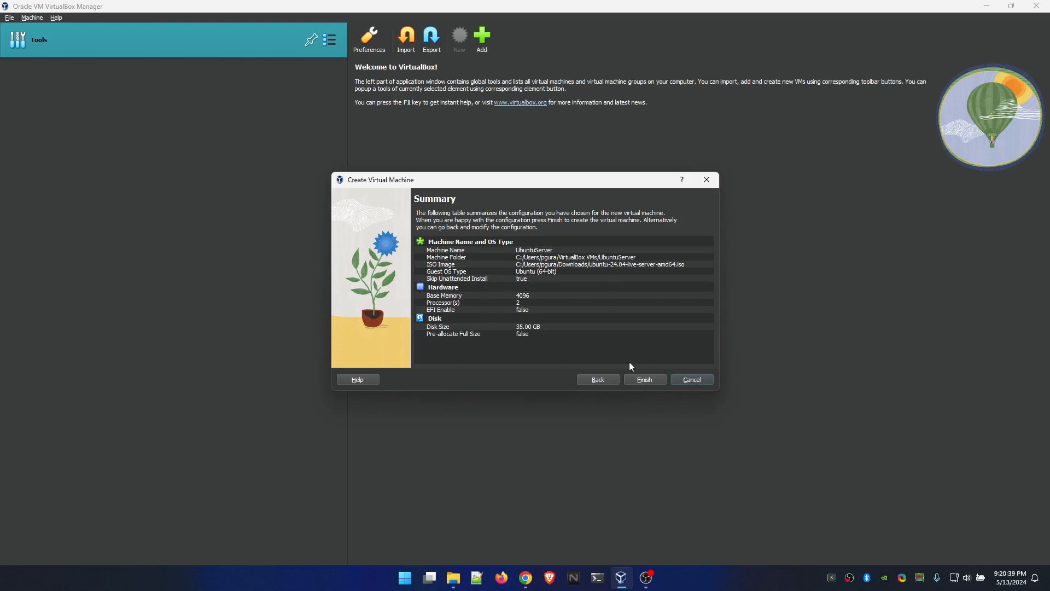
{"action": "left_click", "coordinate": [648, 379]}
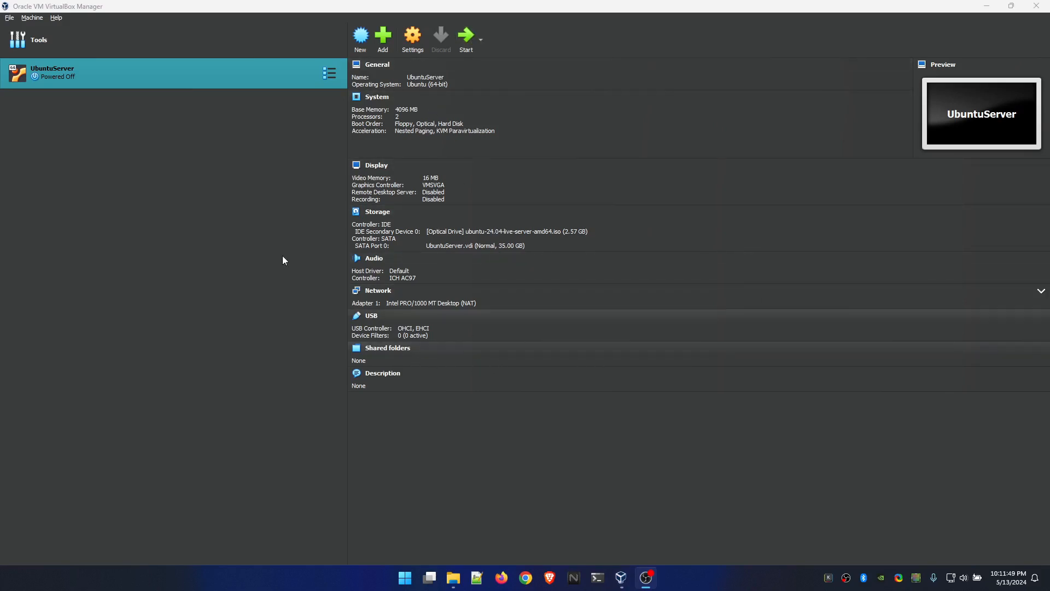
- Start the UbuntuServer virtual machine and dismiss the keyboard auto-capture notification
{"action": "left_click", "coordinate": [465, 39]}
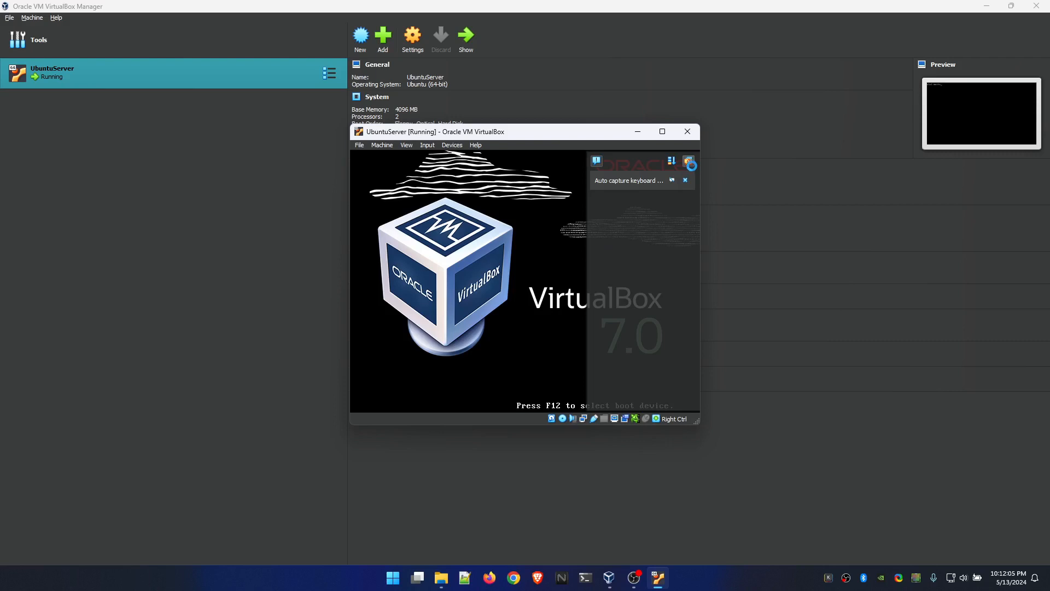
{"action": "left_click", "coordinate": [685, 179]}
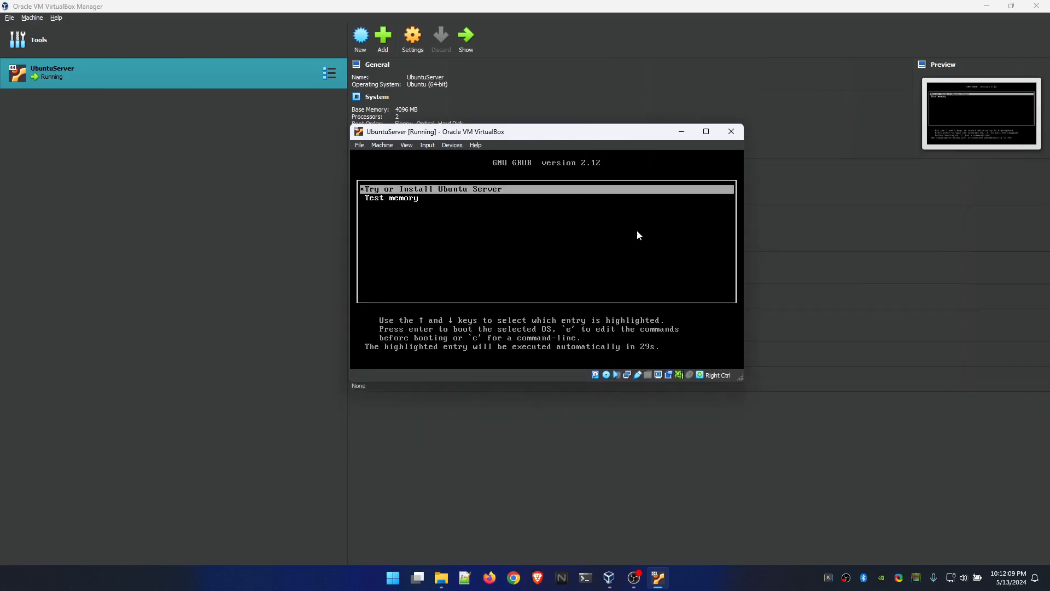
{"action": "key", "text": "Down"}
{"action": "key", "text": "Up"}
{"action": "key", "text": "Down"}
{"action": "key", "text": "Up"}
{"action": "key", "text": "Down"}
{"action": "key", "text": "Up"}
{"action": "key", "text": "Down"}
{"action": "key", "text": "Up"}
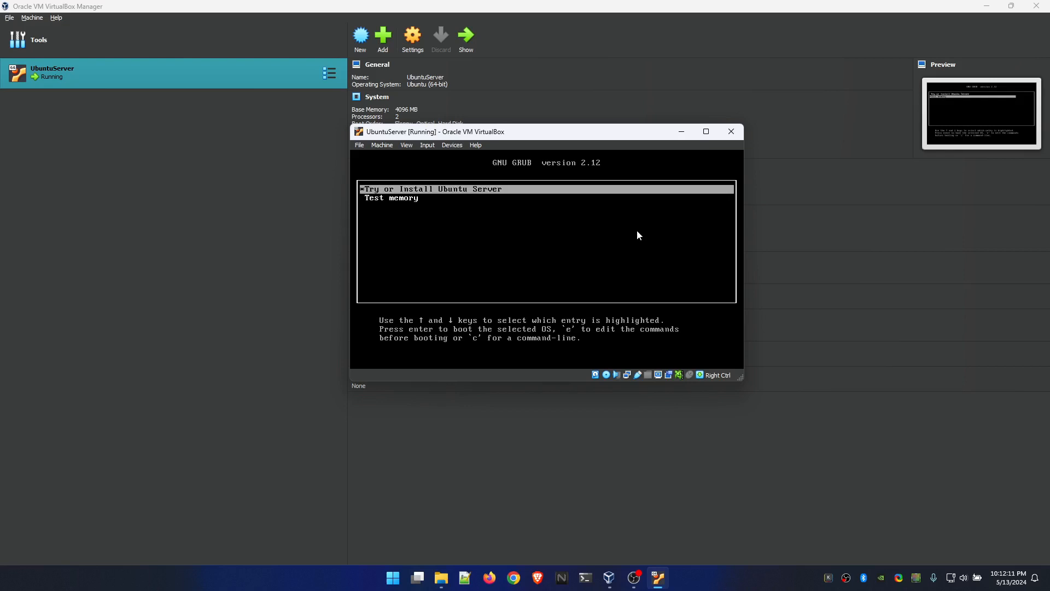
{"action": "key", "text": "Down"}
{"action": "key", "text": "Up"}
{"action": "key", "text": "Down"}
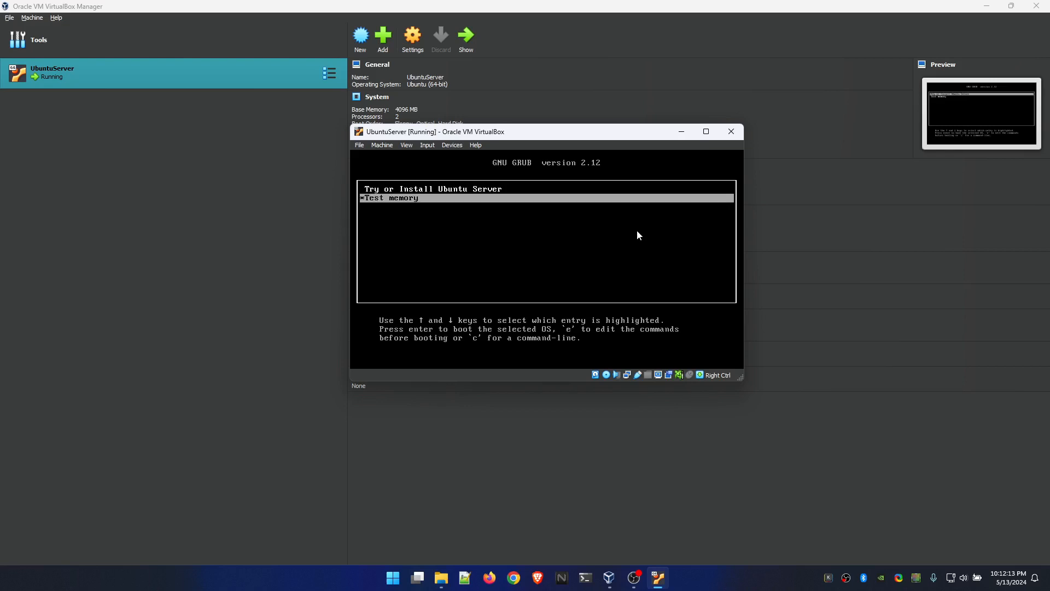
{"action": "key", "text": "Up"}
{"action": "key", "text": "Down"}
{"action": "key", "text": "Up"}
{"action": "key", "text": "Down"}
{"action": "key", "text": "Up"}
{"action": "key", "text": "Down"}
{"action": "key", "text": "Up"}
{"action": "key", "text": "Down"}
{"action": "key", "text": "Up"}
{"action": "key", "text": "Down"}
{"action": "key", "text": "Up"}
{"action": "key", "text": "Down"}
{"action": "key", "text": "Up"}
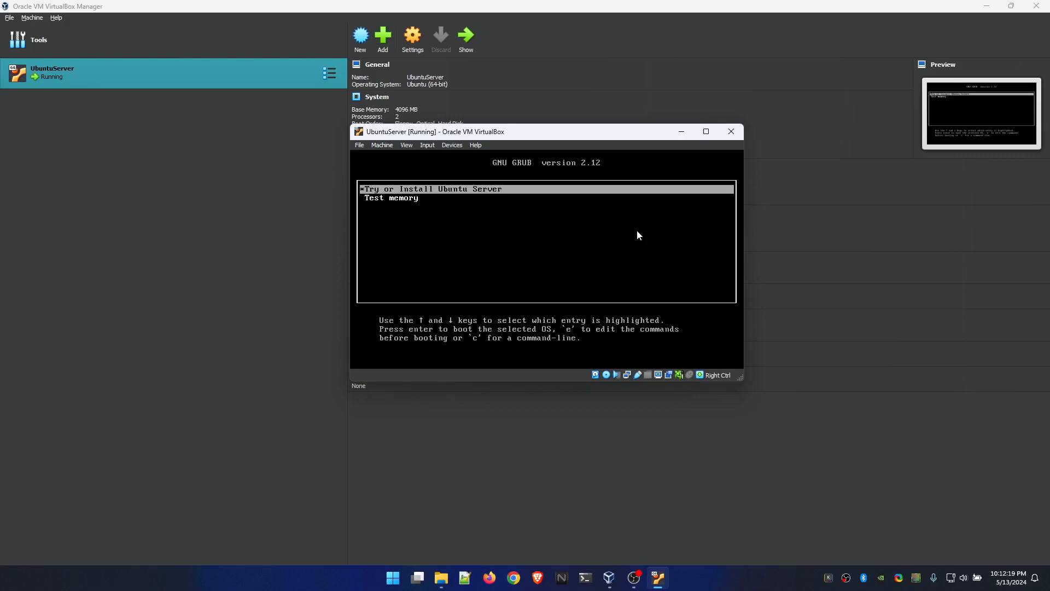
{"action": "key", "text": "Down"}
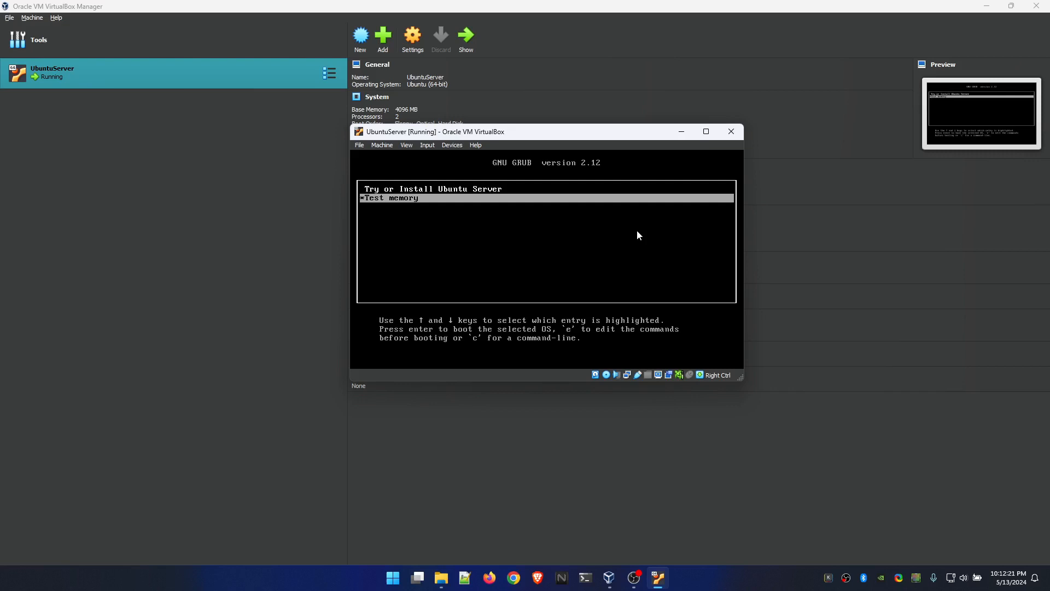
{"action": "key", "text": "Up"}
{"action": "key", "text": "Down"}
{"action": "key", "text": "Up"}
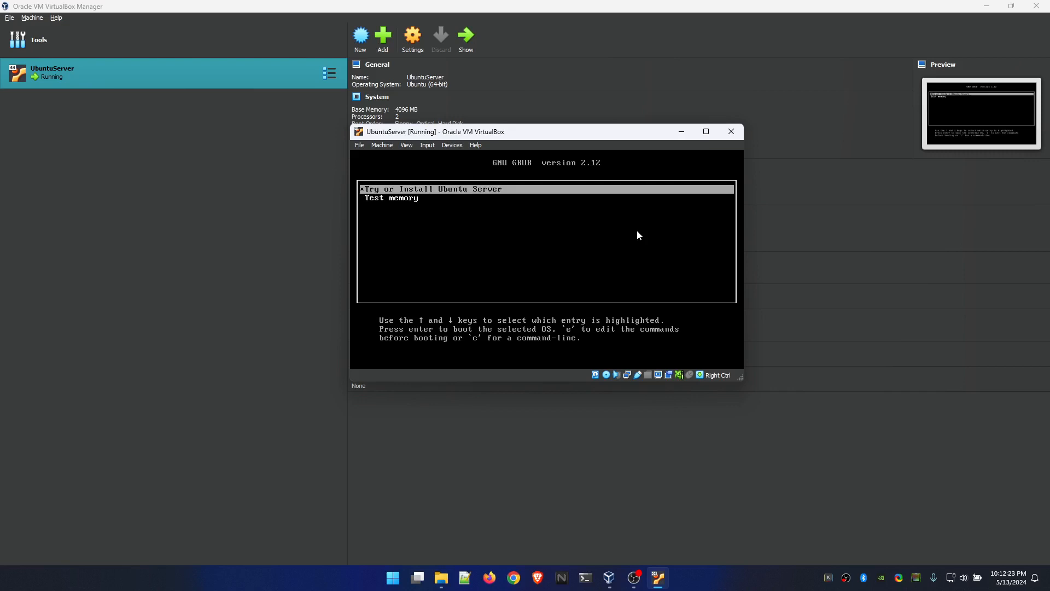
{"action": "key", "text": "Down"}
{"action": "key", "text": "Up"}
{"action": "key", "text": "Down"}
{"action": "key", "text": "Up"}
- Boot the Try or Install Ubuntu Server entry and dismiss the mouse integration notification
{"action": "key", "text": "Return"}
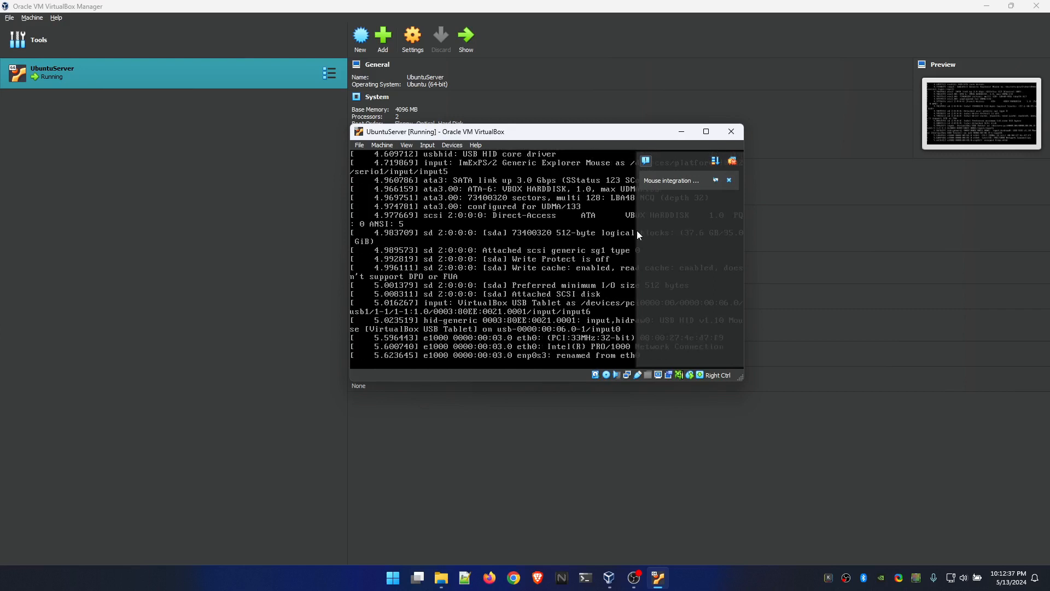
{"action": "left_click", "coordinate": [731, 179]}
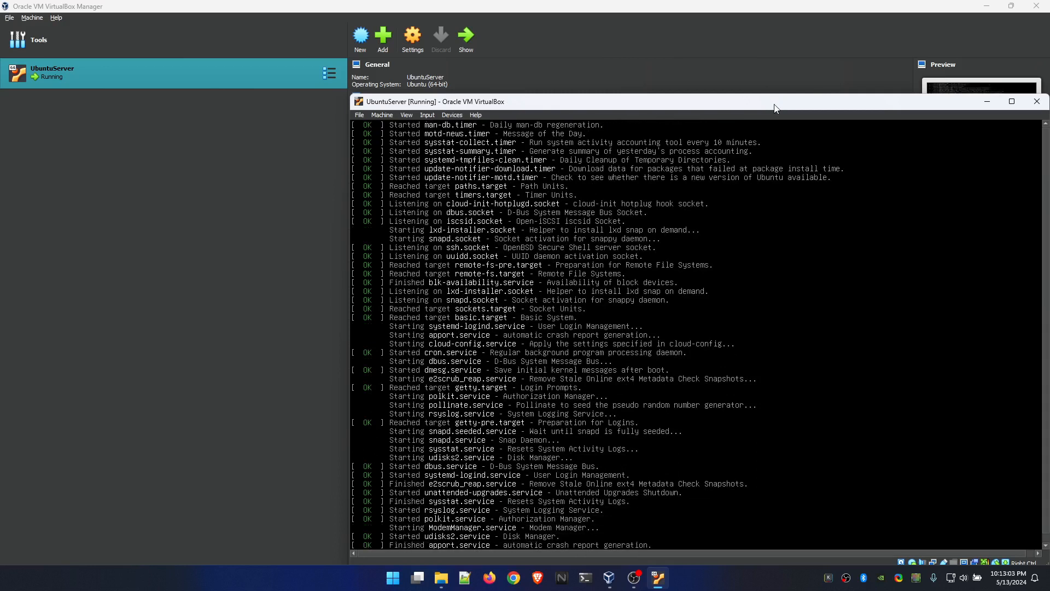
- Maximize the UbuntuServer virtual machine window and choose English as the installer language
{"action": "left_click_drag", "start_coordinate": [772, 102], "coordinate": [632, 79]}
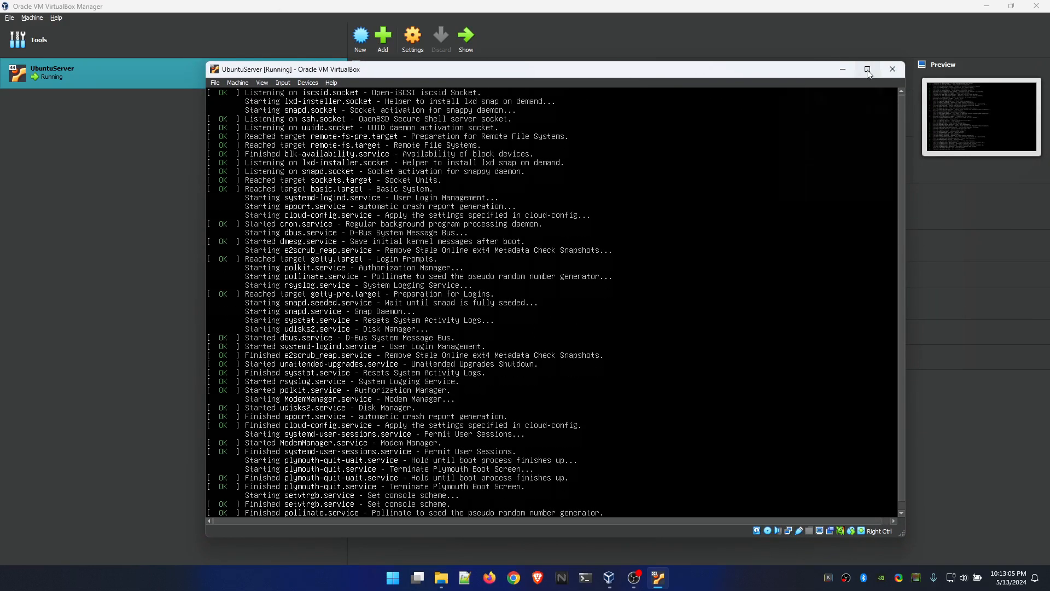
{"action": "left_click", "coordinate": [871, 72]}
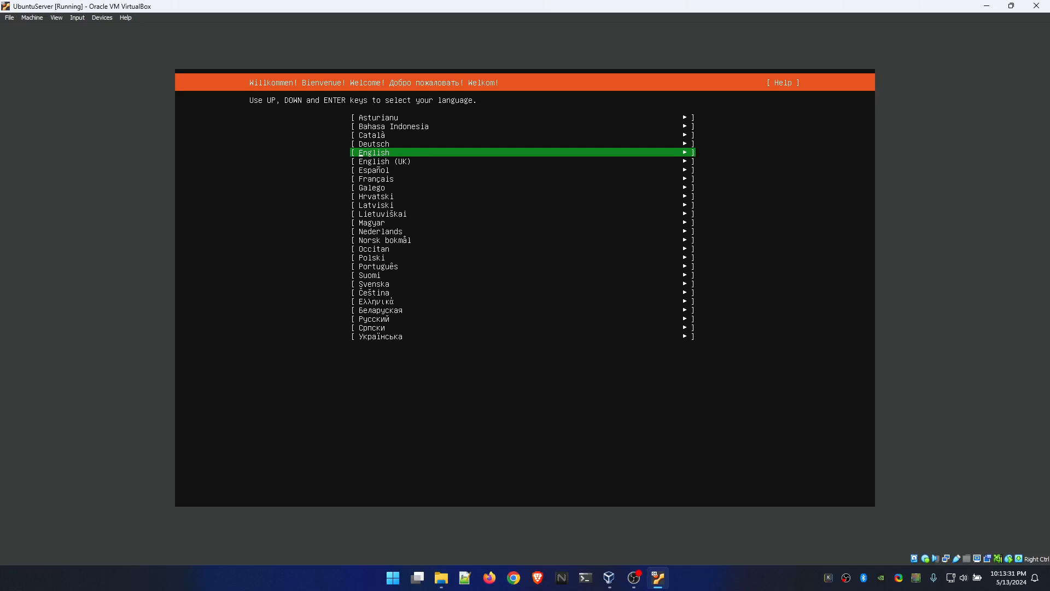
{"action": "key", "text": "Num_Lock"}
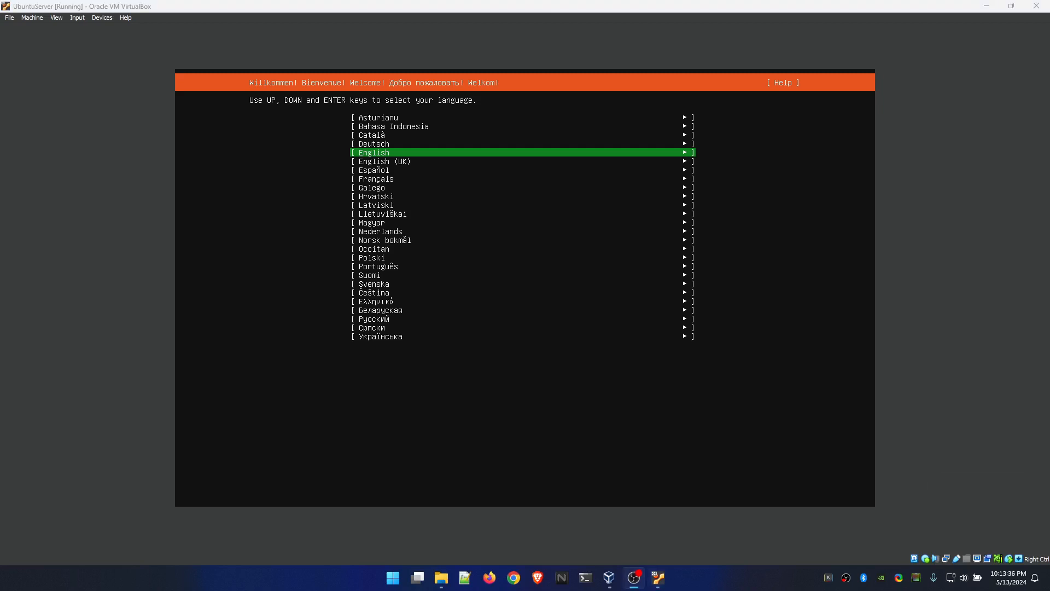
{"action": "key", "text": "Num_Lock"}
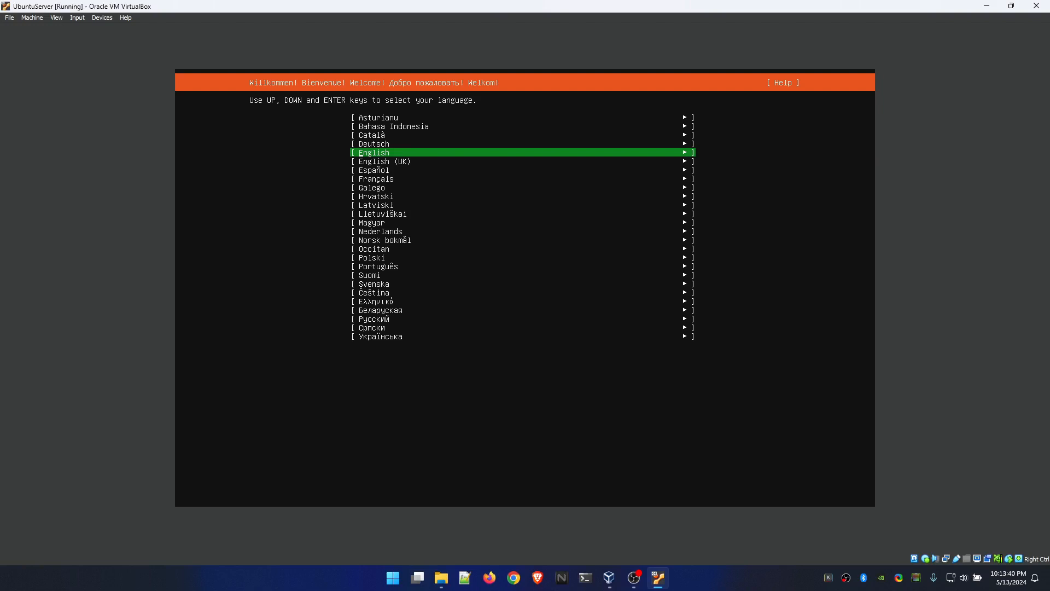
{"action": "key", "text": "Return"}
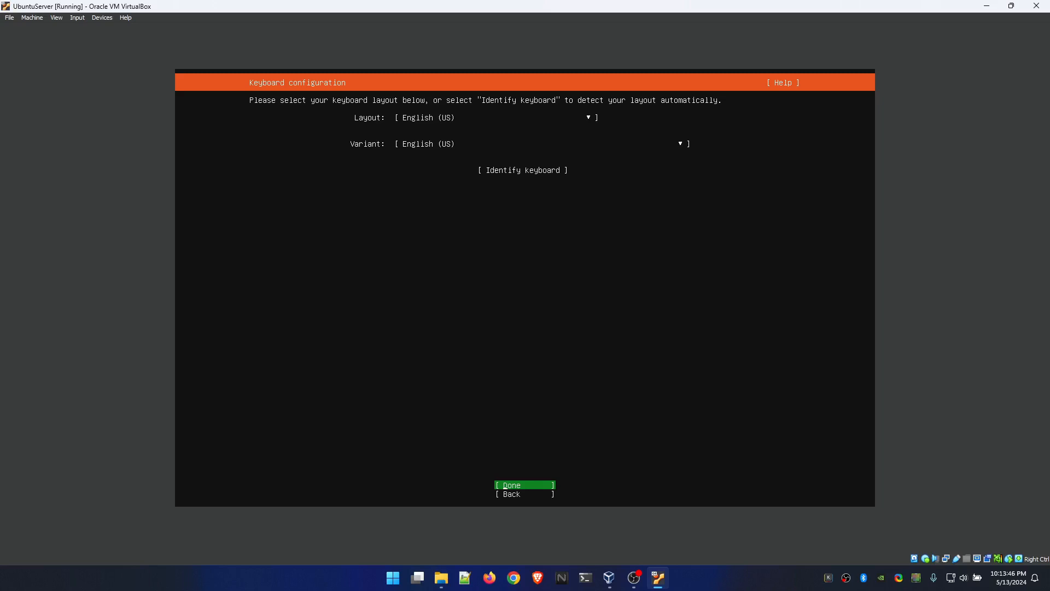
- Accept the English (US) keyboard layout and keep the default Ubuntu Server base as the installation type
{"action": "key", "text": "Return"}
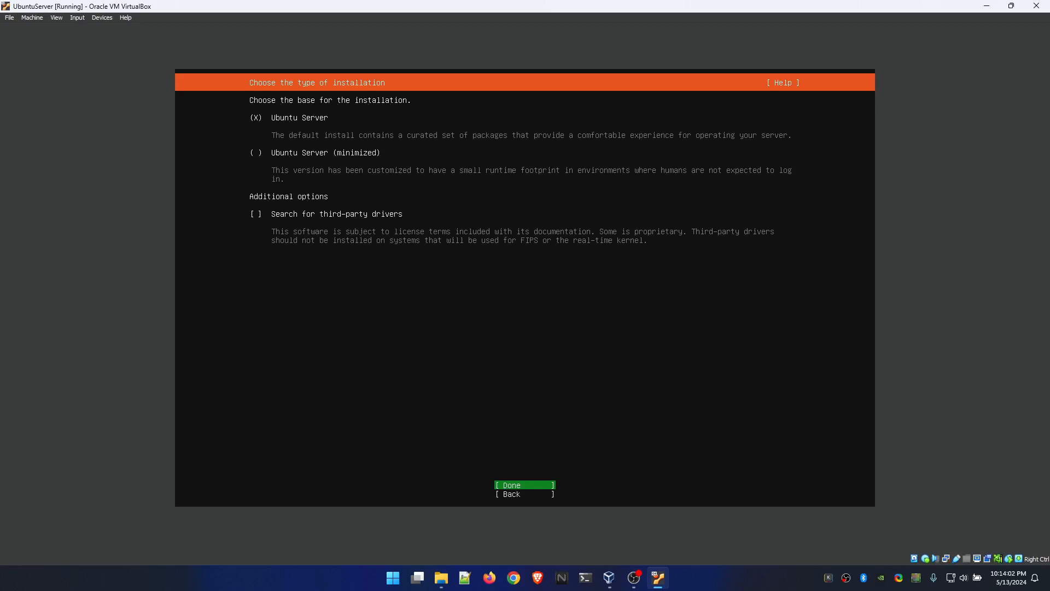
{"action": "key", "text": "Tab"}
{"action": "key", "text": "Tab"}
{"action": "key", "text": "Tab"}
{"action": "key", "text": "Tab"}
{"action": "key", "text": "Return"}
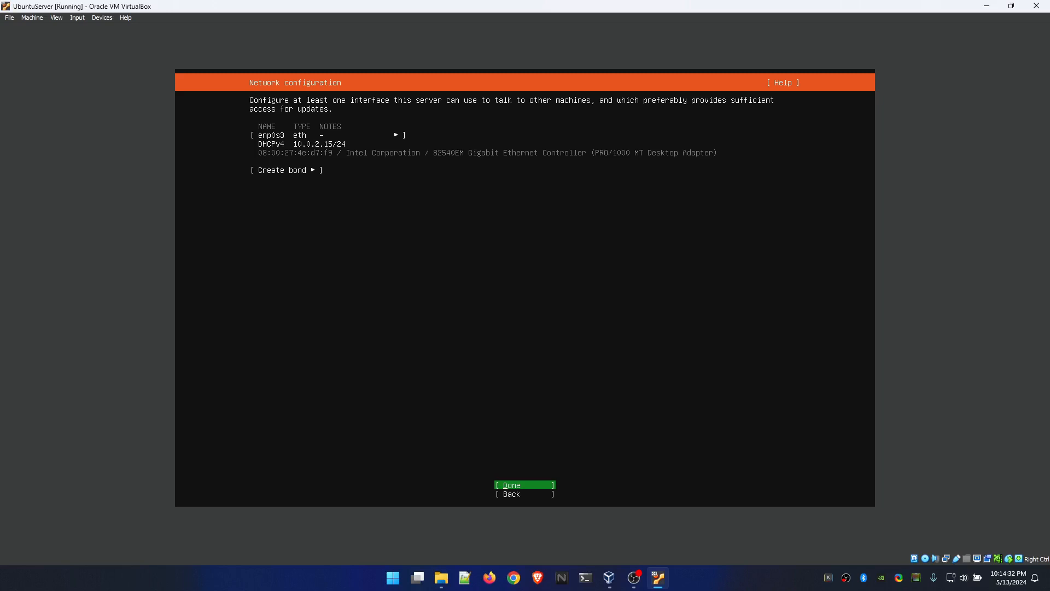
{"action": "key", "text": "Return"}
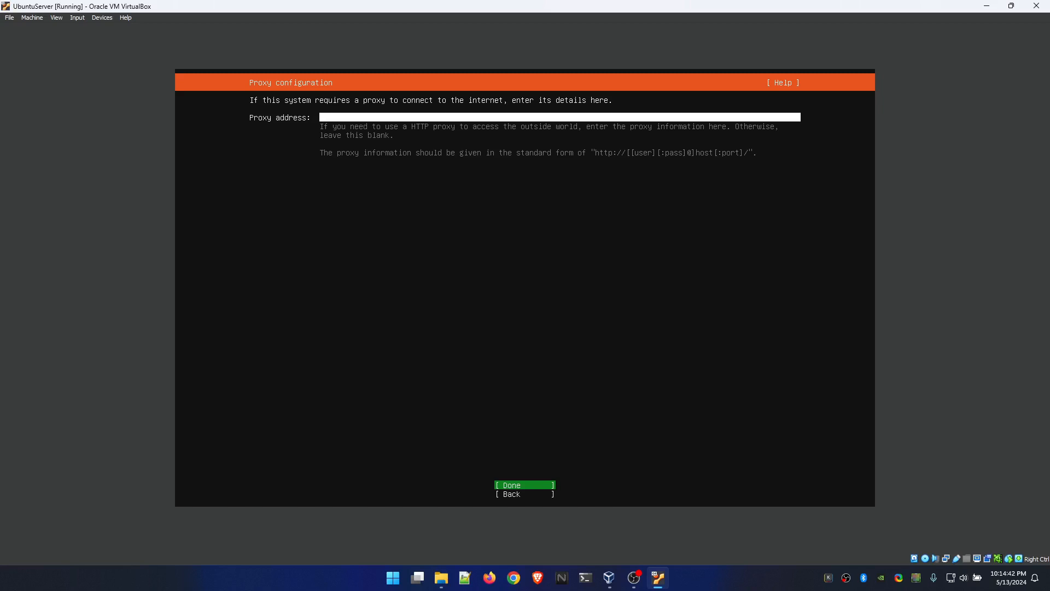
{"action": "key", "text": "Return"}
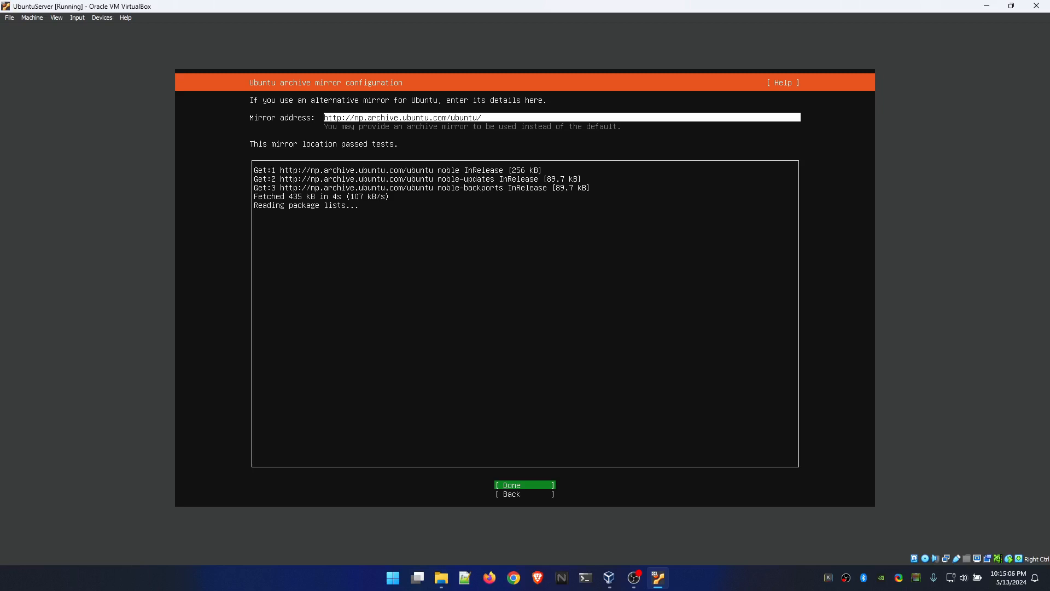
{"action": "key", "text": "Return"}
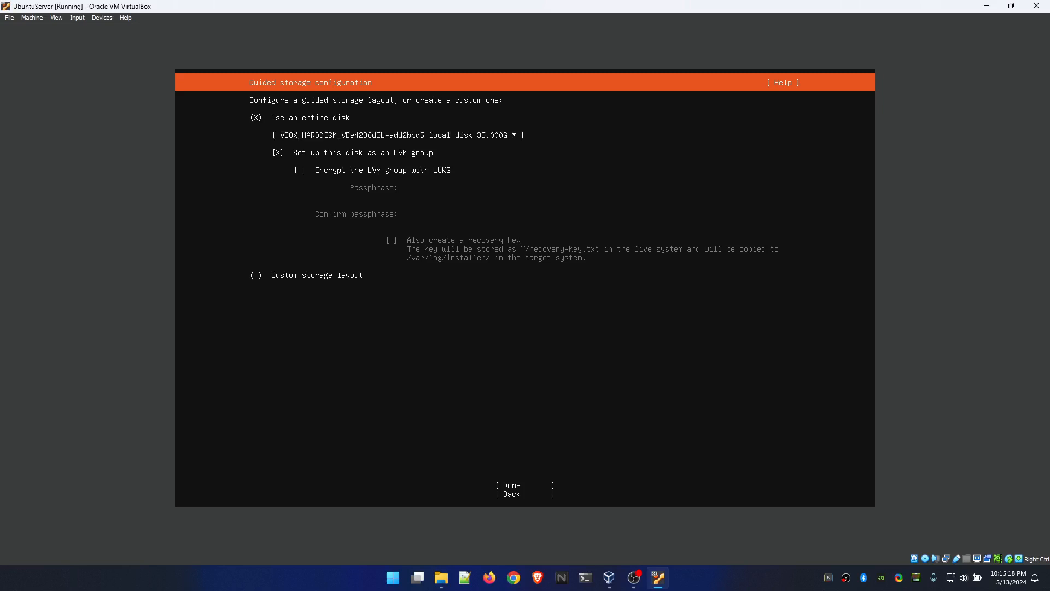
- Keep the guided storage layout using the entire disk as an LVM group and confirm the destructive action
{"action": "key", "text": "Tab"}
{"action": "key", "text": "Return"}
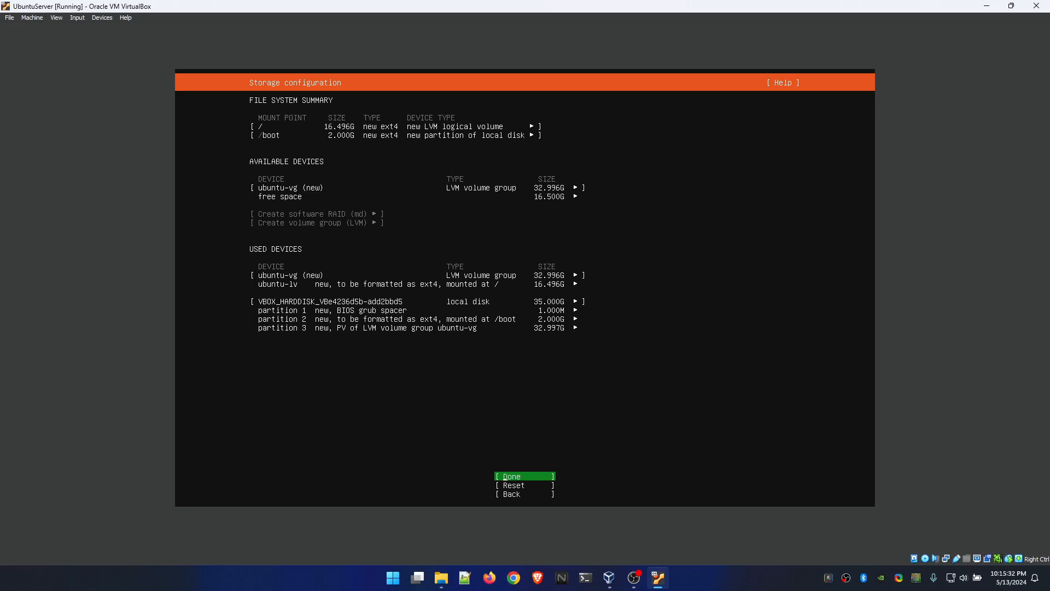
{"action": "key", "text": "Return"}
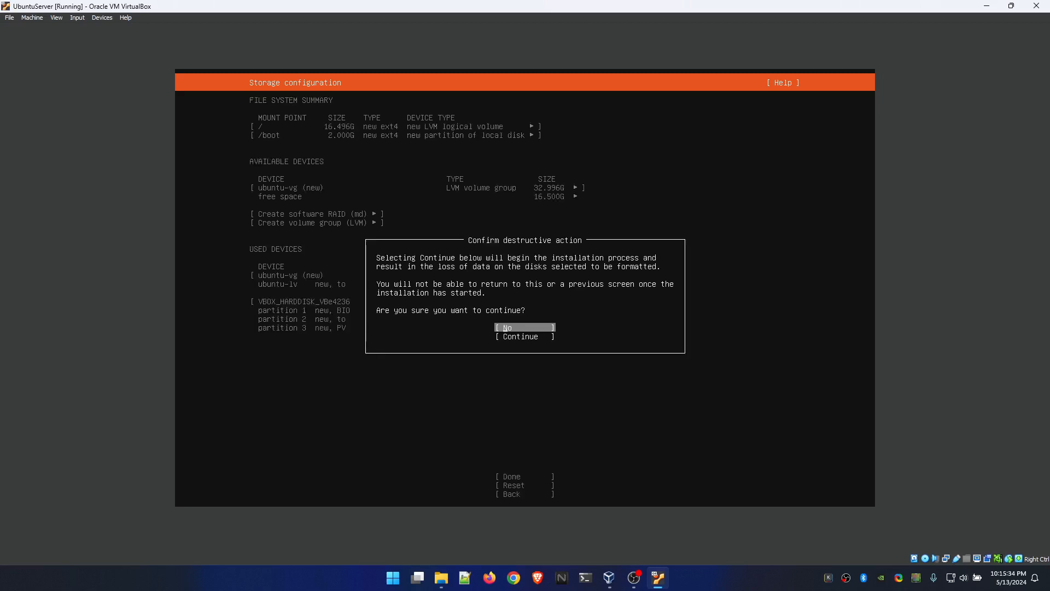
{"action": "key", "text": "Down"}
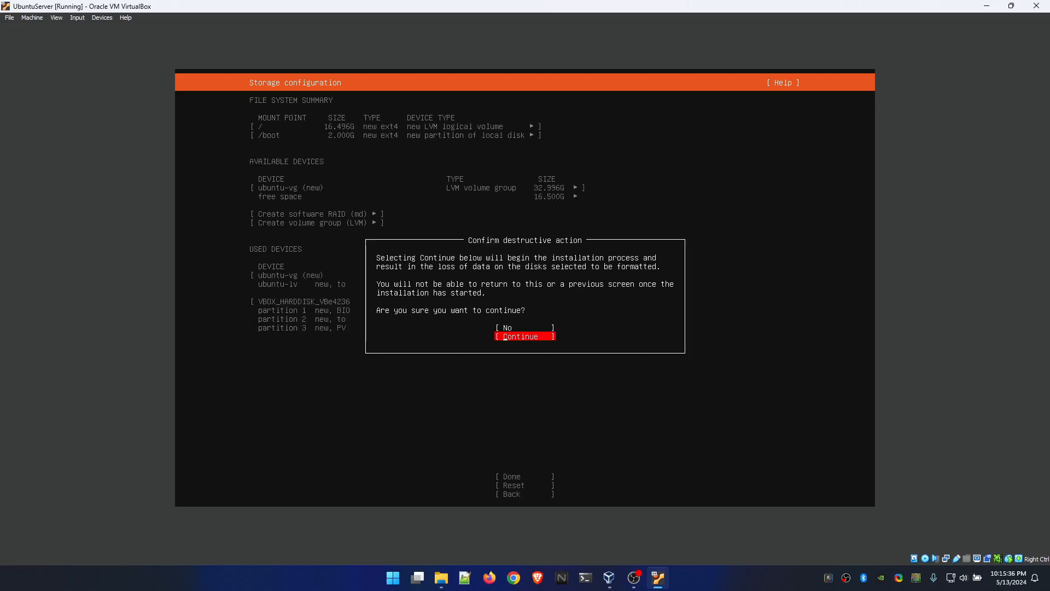
{"action": "key", "text": "Up"}
{"action": "key", "text": "Down"}
{"action": "key", "text": "Return"}
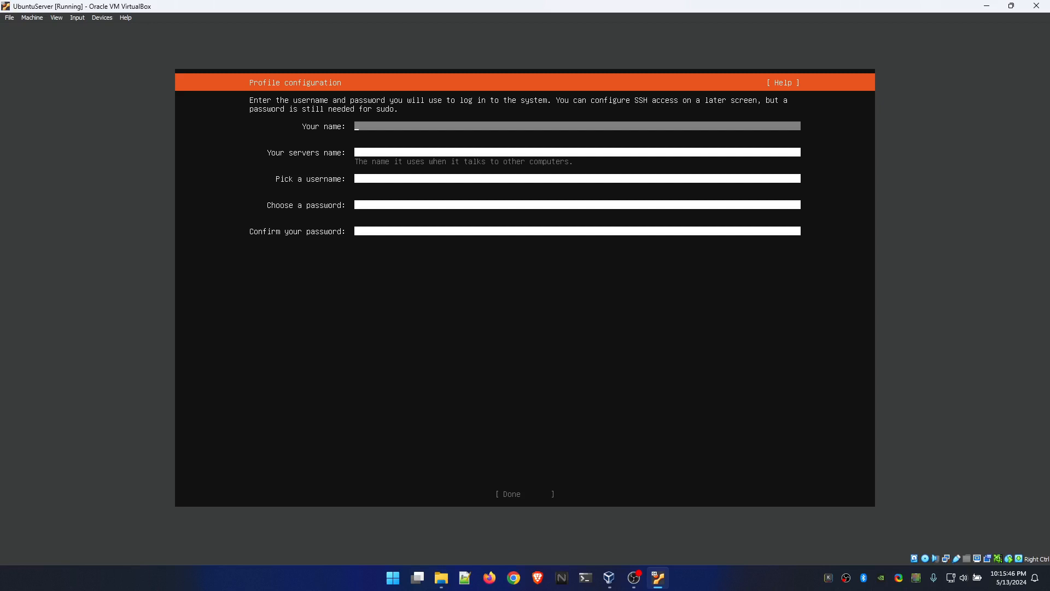
- Fill in the profile with ubuntuserver as both the name and the server's name, and dev as the username
{"action": "type", "text": "ubuntuserver"}
{"action": "key", "text": "Tab"}
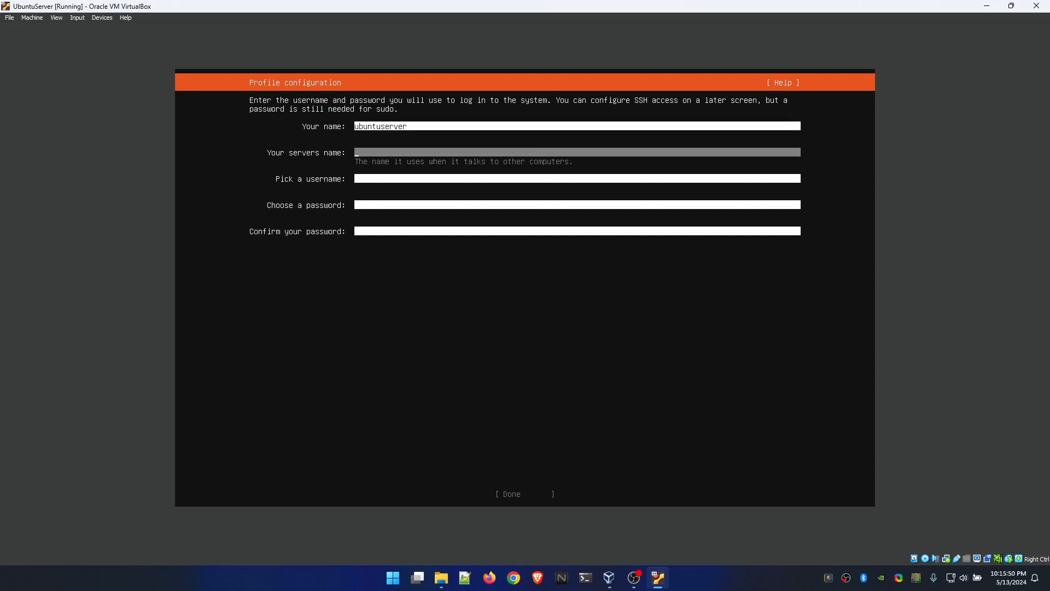
{"action": "type", "text": "ubuntuserver"}
{"action": "key", "text": "Tab"}
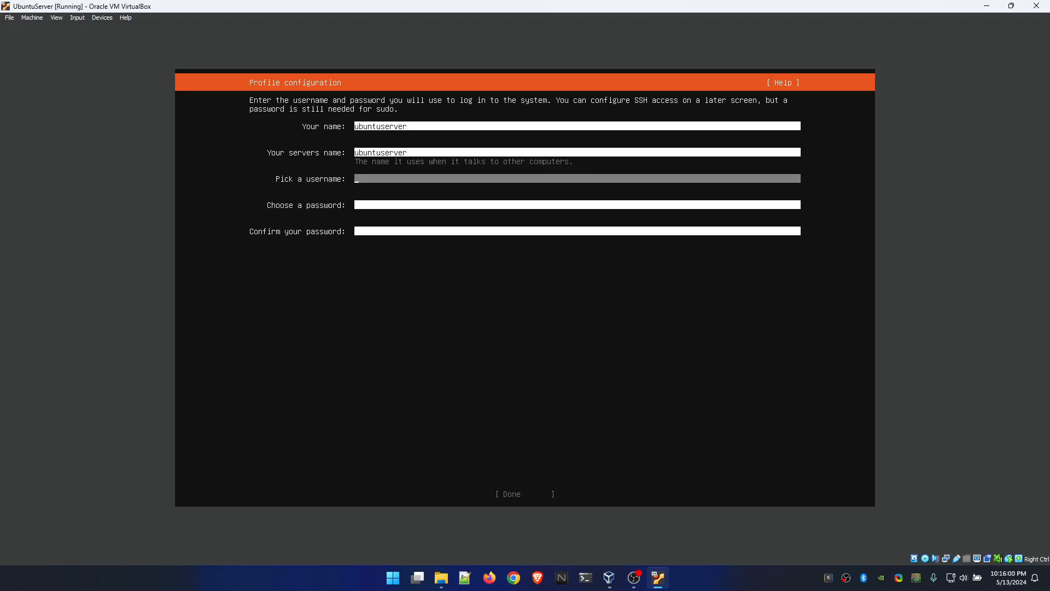
{"action": "type", "text": "dev"}
{"action": "key", "text": "Tab"}
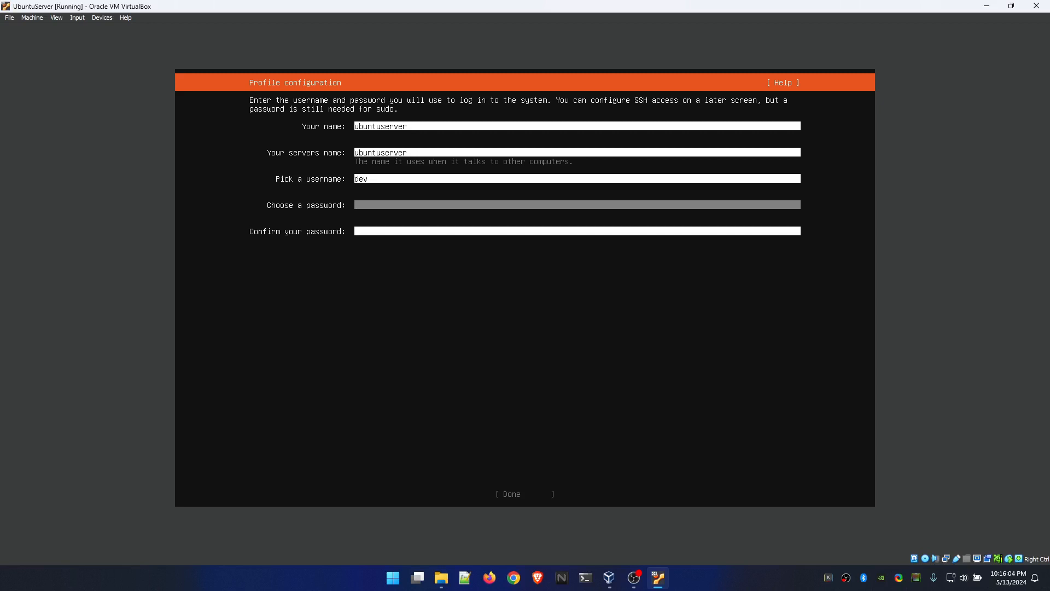
- Enter and confirm the account password, and submit the profile configuration
{"action": "type", "text": "12345678"}
{"action": "key", "text": "Tab"}
{"action": "type", "text": "1234"}
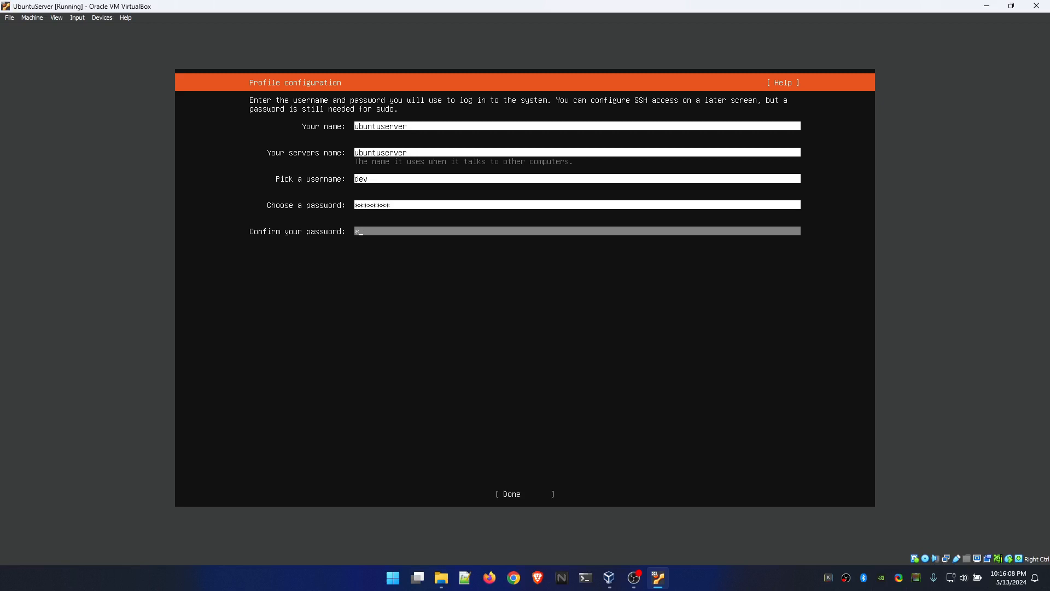
{"action": "type", "text": "5678"}
{"action": "key", "text": "Tab"}
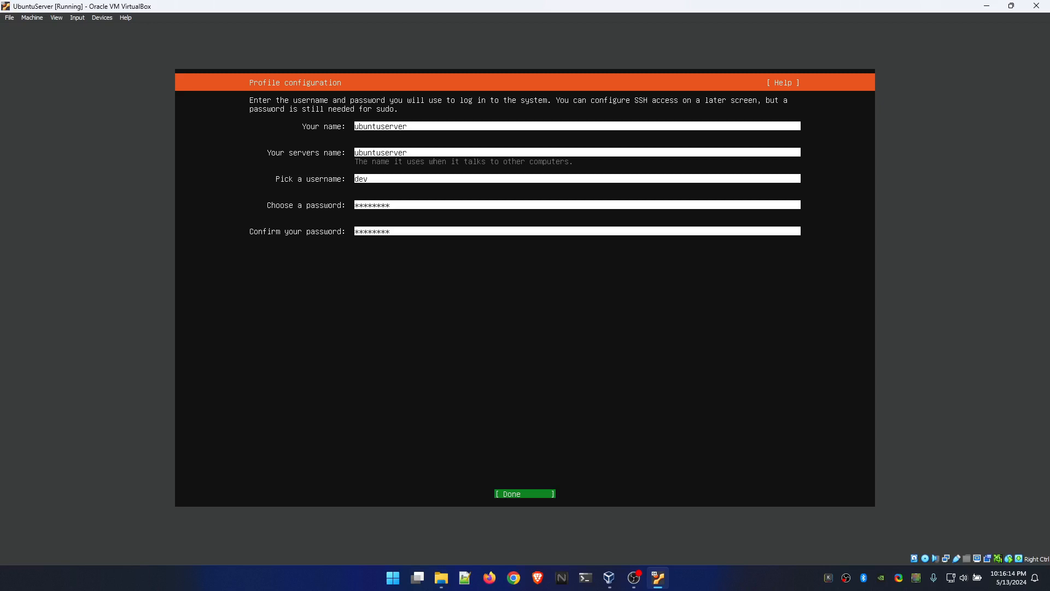
{"action": "key", "text": "Return"}
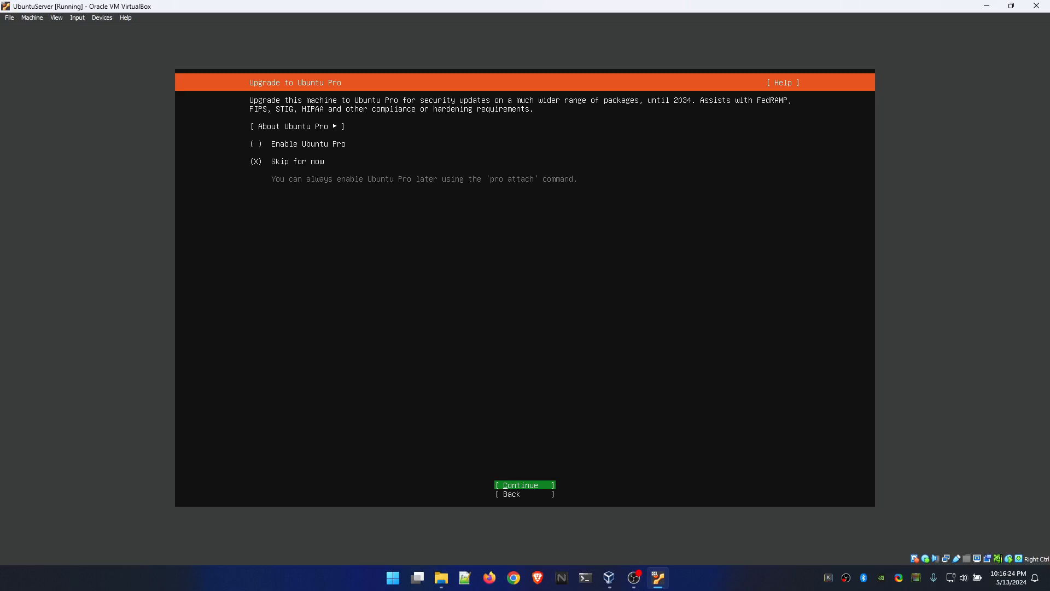
- Skip Ubuntu Pro for now, and enable Install OpenSSH server in the SSH configuration
{"action": "key", "text": "Return"}
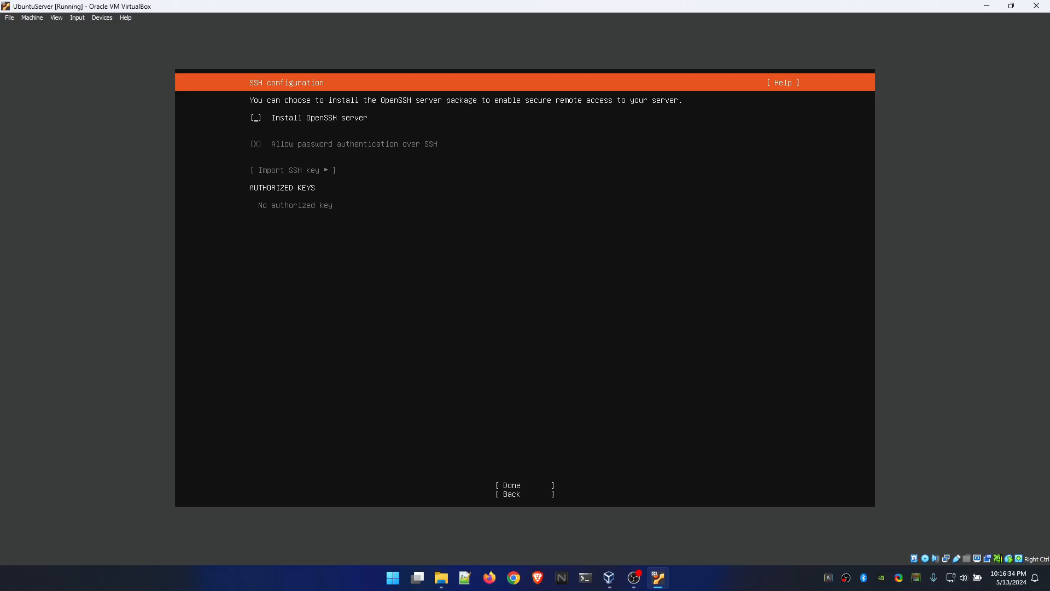
{"action": "key", "text": "space"}
{"action": "key", "text": "Tab"}
{"action": "key", "text": "Tab"}
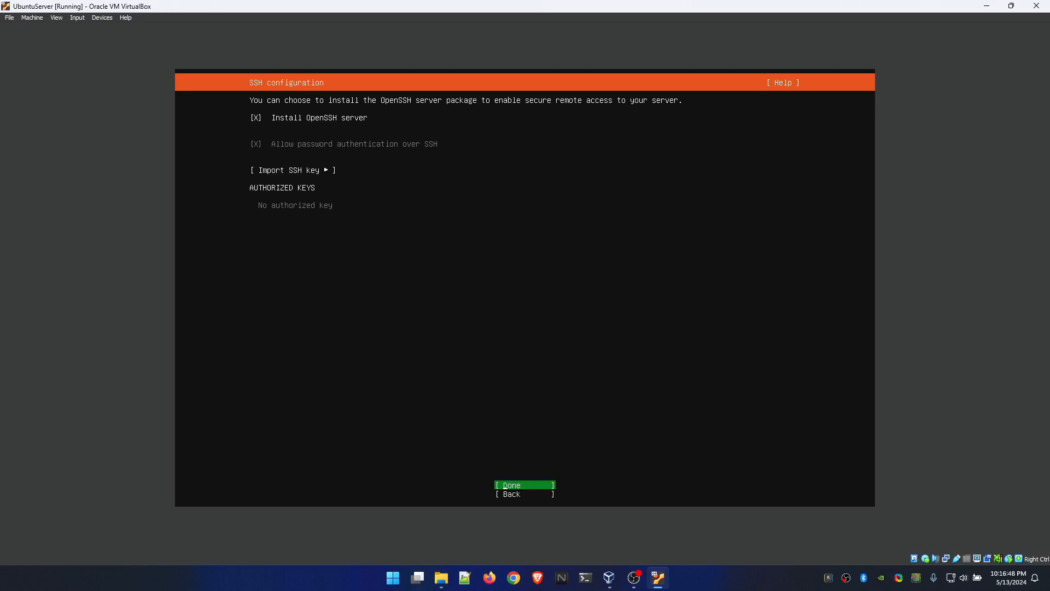
{"action": "key", "text": "Return"}
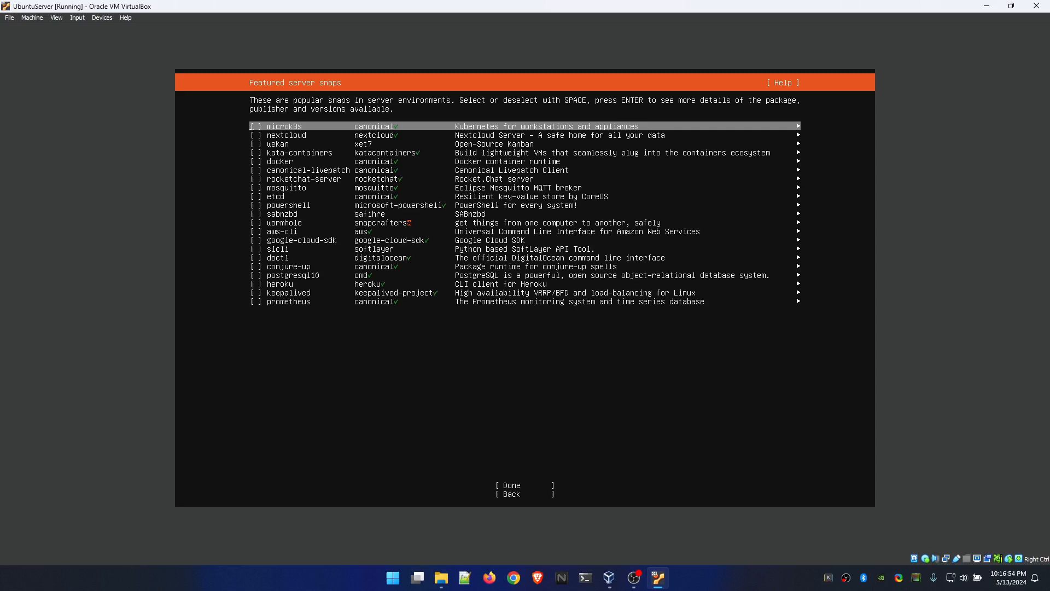
- Look through the featured server snaps and continue the installation without selecting any
{"action": "key", "text": "Down"}
{"action": "key", "text": "Up"}
{"action": "key", "text": "Down"}
{"action": "key", "text": "Down"}
{"action": "key", "text": "Down"}
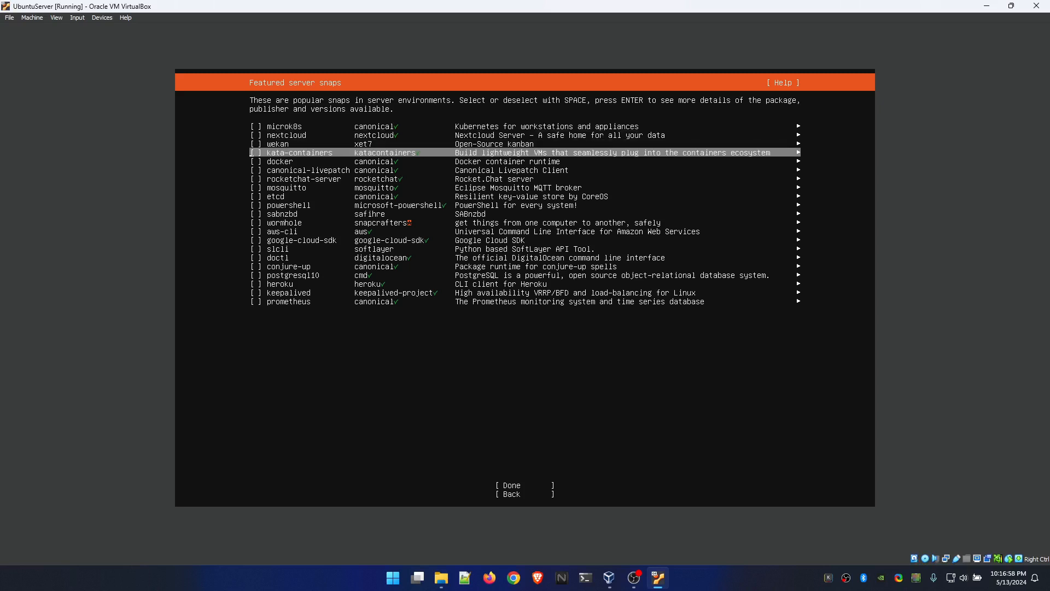
{"action": "key", "text": "Up"}
{"action": "key", "text": "Up"}
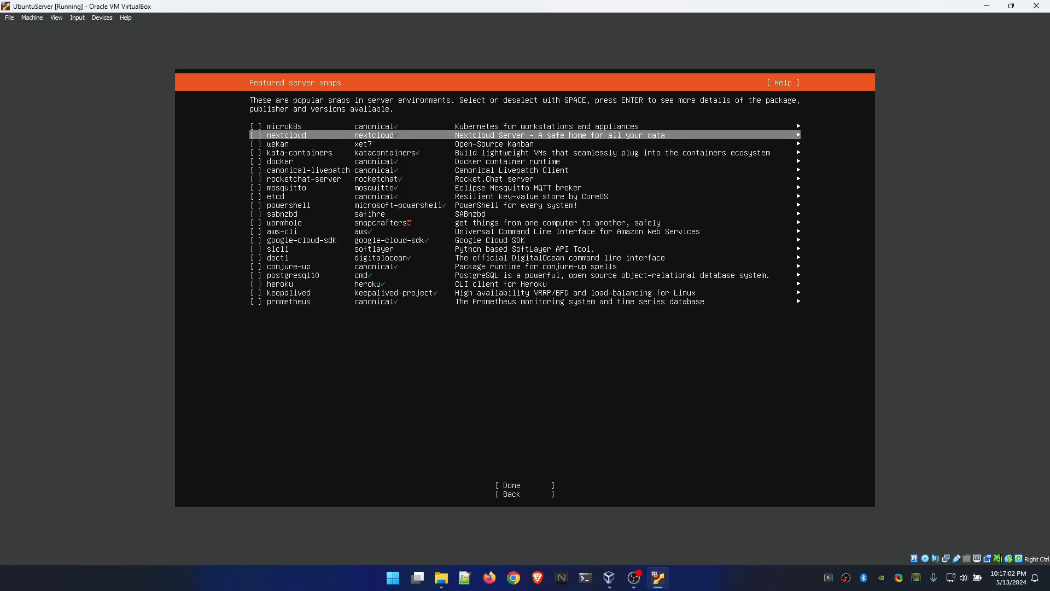
{"action": "key", "text": "Tab"}
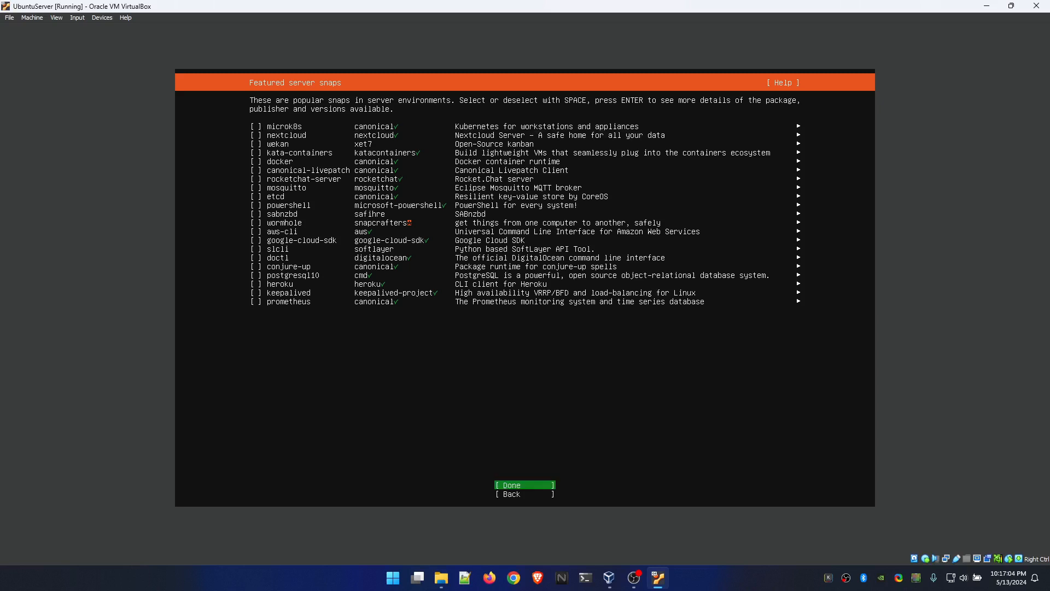
{"action": "key", "text": "Return"}
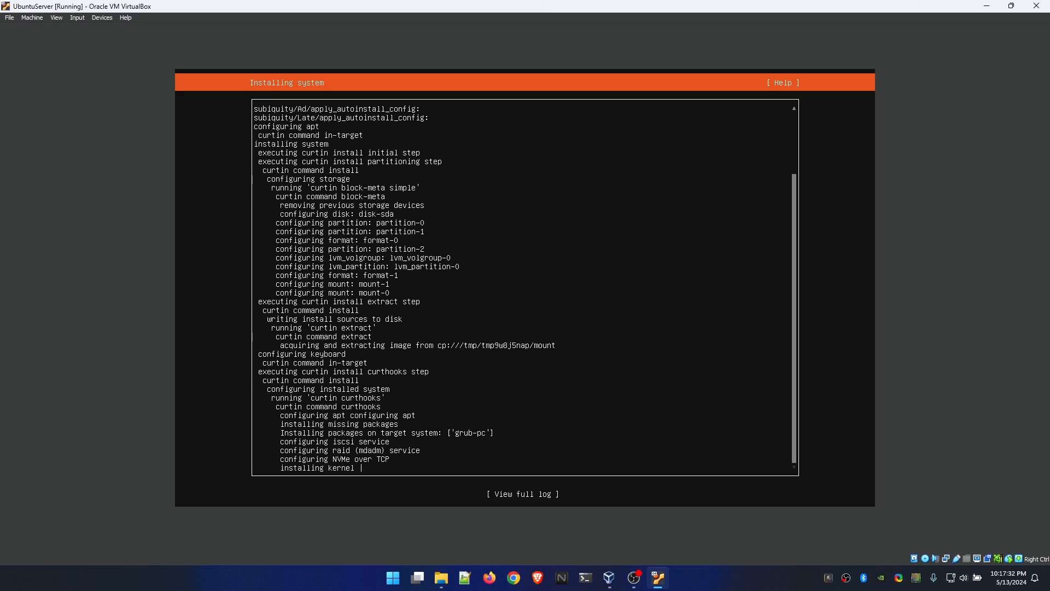
- View the full installer log while the system installs, and close it again
{"action": "key", "text": "Tab"}
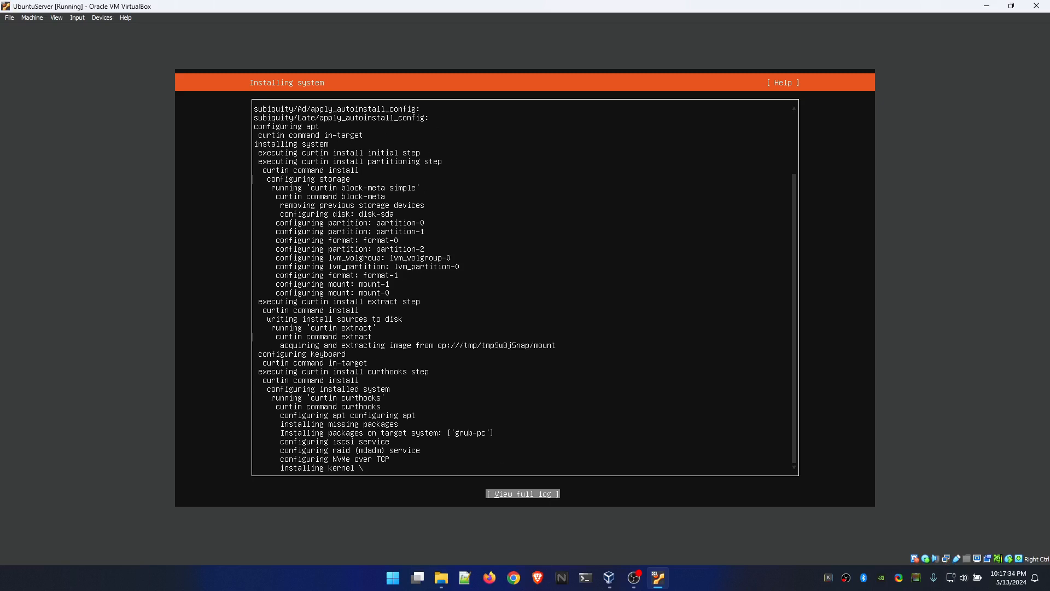
{"action": "key", "text": "Return"}
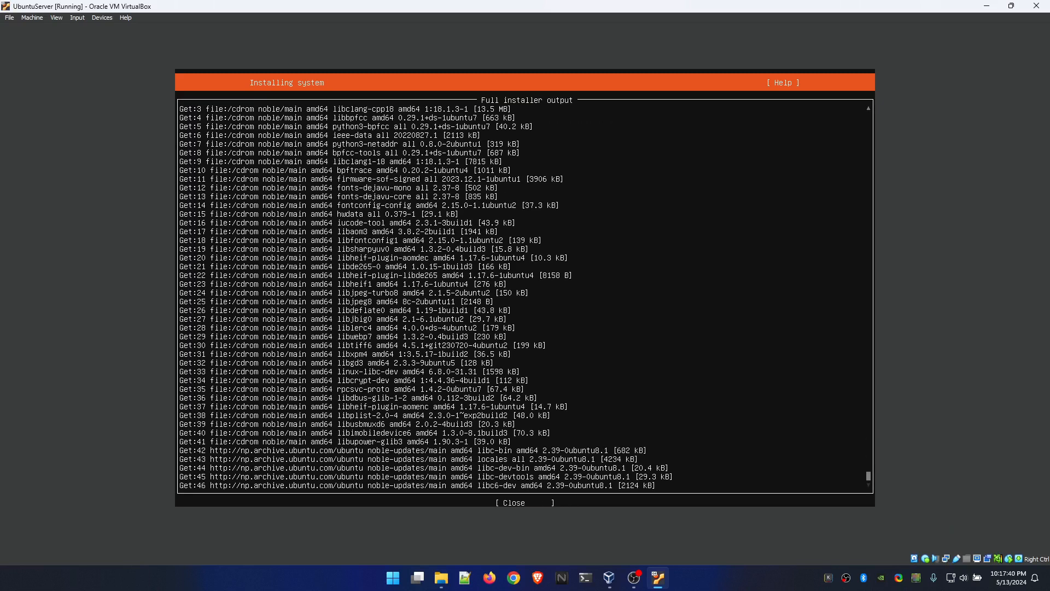
{"action": "key", "text": "Tab"}
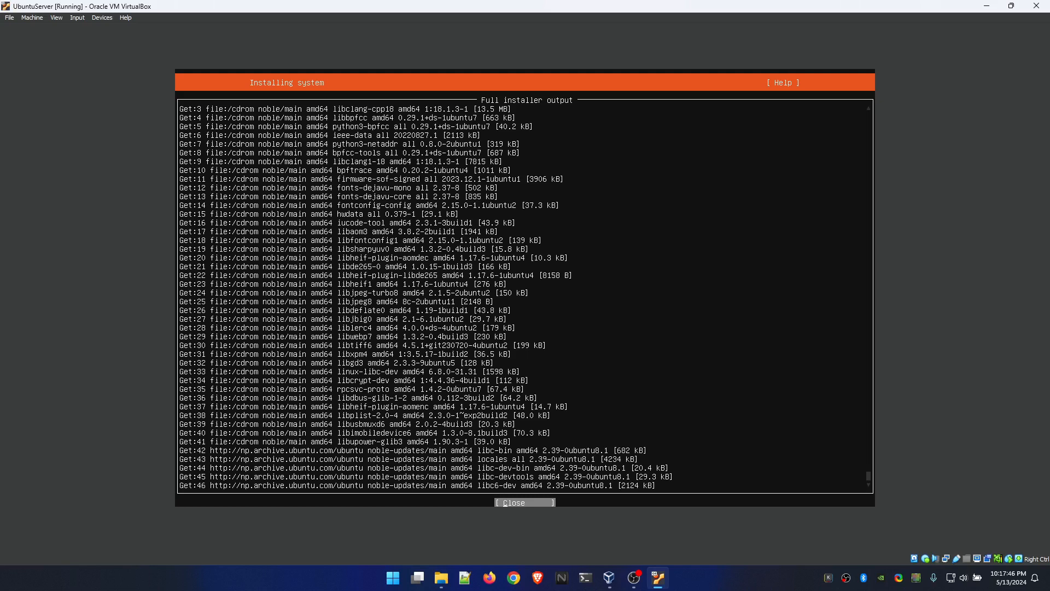
{"action": "key", "text": "Return"}
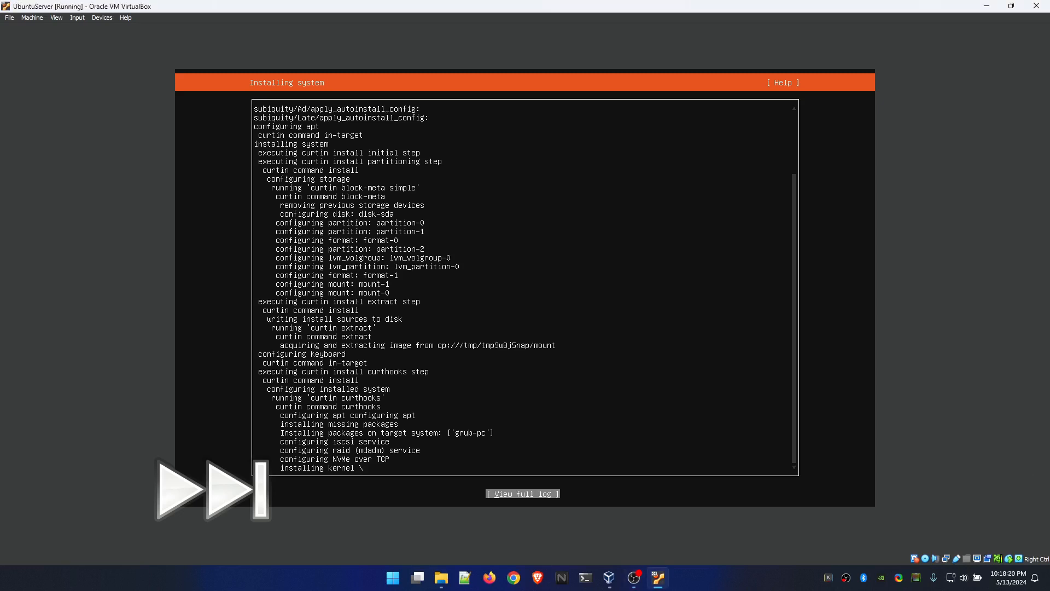
- Cancel the security update at the end of the installation and reboot the virtual machine
{"action": "key", "text": "alt+Tab"}
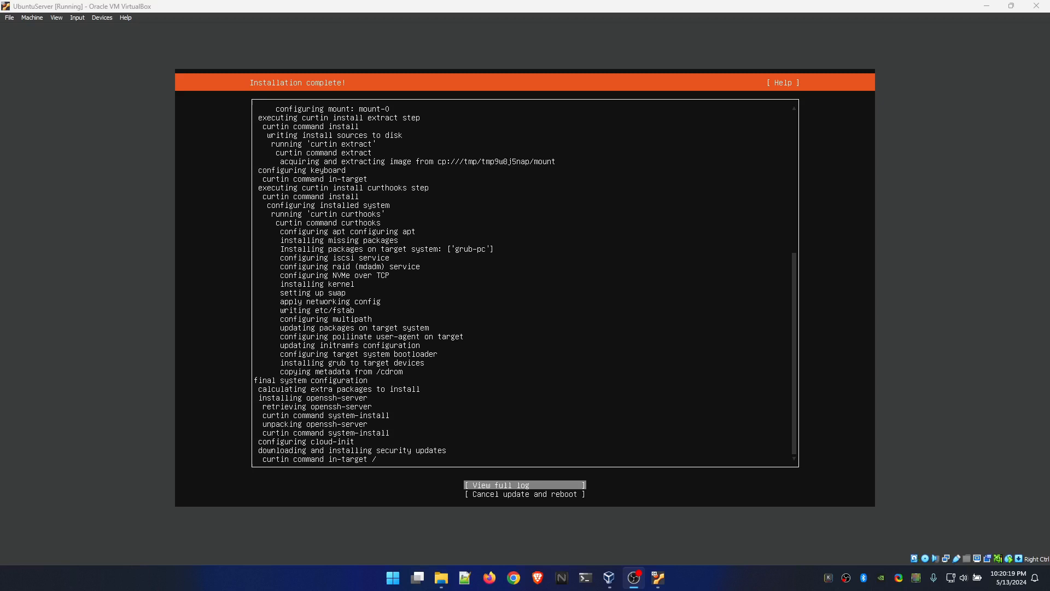
{"action": "key", "text": "Num_Lock"}
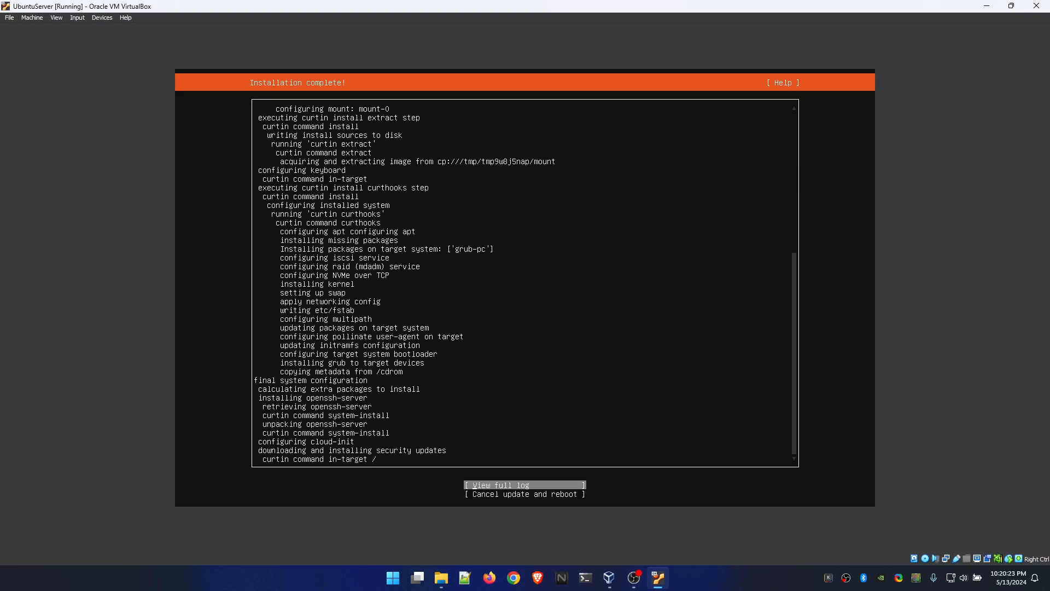
{"action": "key", "text": "Down"}
{"action": "key", "text": "Up"}
{"action": "key", "text": "Down"}
{"action": "key", "text": "Up"}
{"action": "key", "text": "Down"}
{"action": "key", "text": "Up"}
{"action": "key", "text": "Down"}
{"action": "key", "text": "Up"}
{"action": "key", "text": "Down"}
{"action": "key", "text": "Up"}
{"action": "key", "text": "Down"}
{"action": "key", "text": "Up"}
{"action": "key", "text": "Down"}
{"action": "key", "text": "Up"}
{"action": "key", "text": "Down"}
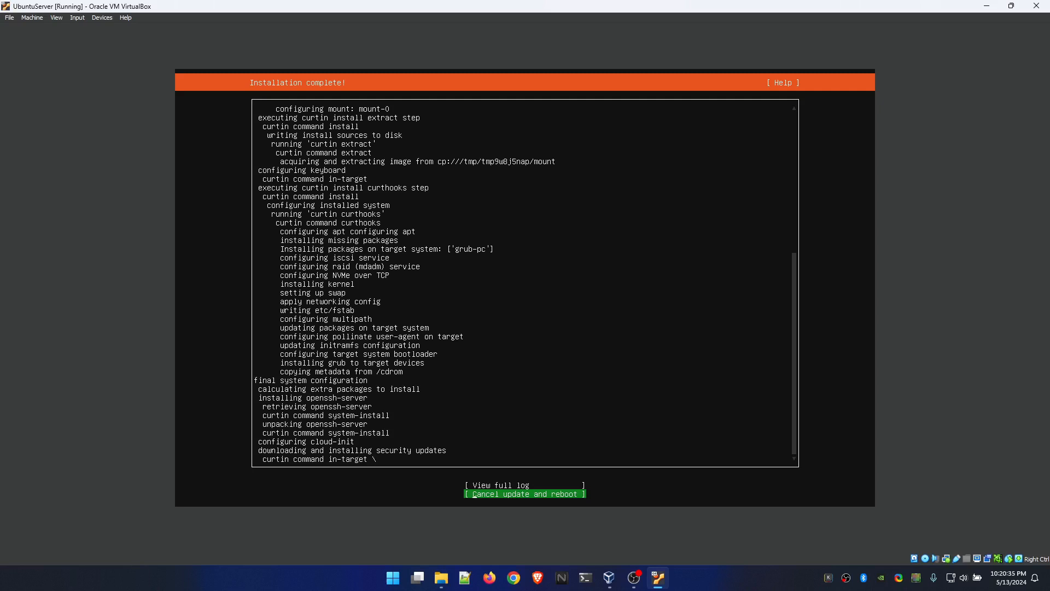
{"action": "key", "text": "Return"}
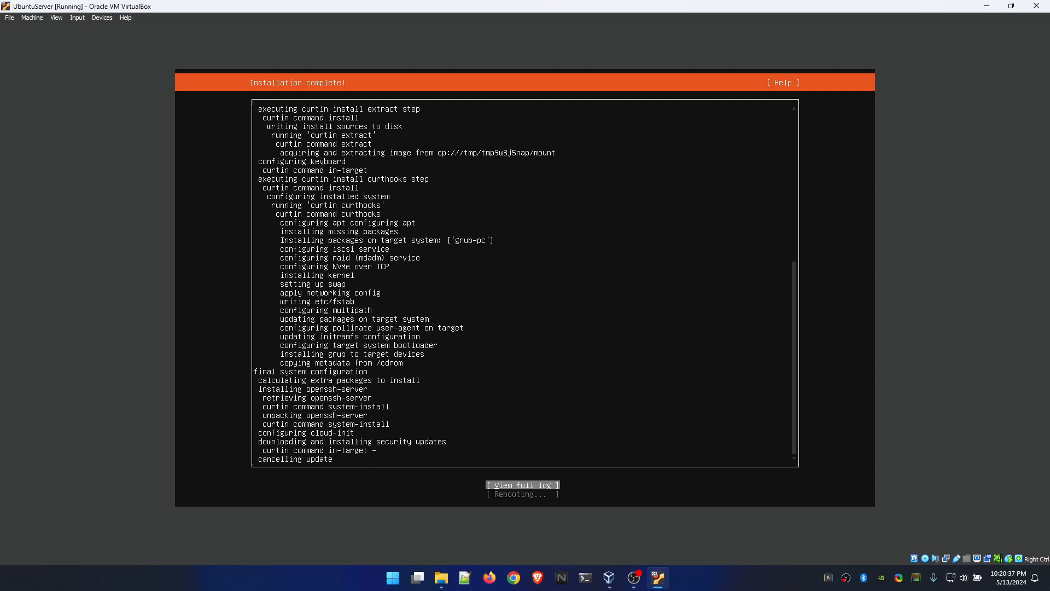